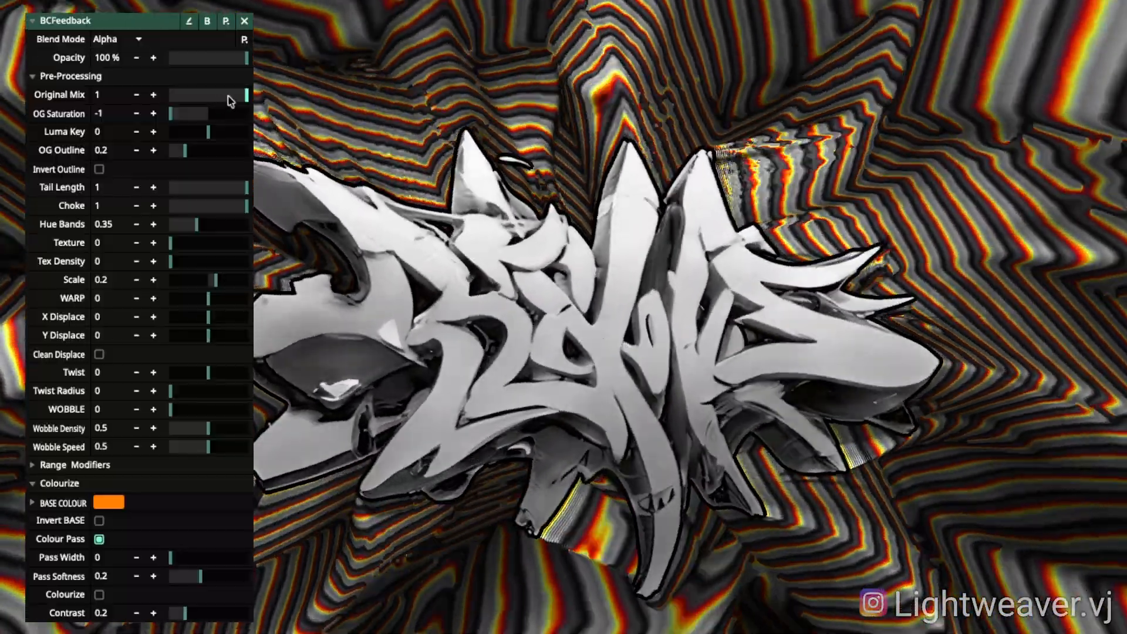
Step: Return Original Mix to 1 and raise OG Saturation from -1 to 0 to restore the graffiti's colour
{"action": "mouse_move", "coordinate": [236, 100]}
{"action": "left_mouse_down"}
{"action": "mouse_move", "coordinate": [139, 94]}
{"action": "mouse_move", "coordinate": [253, 95]}
{"action": "left_mouse_up"}
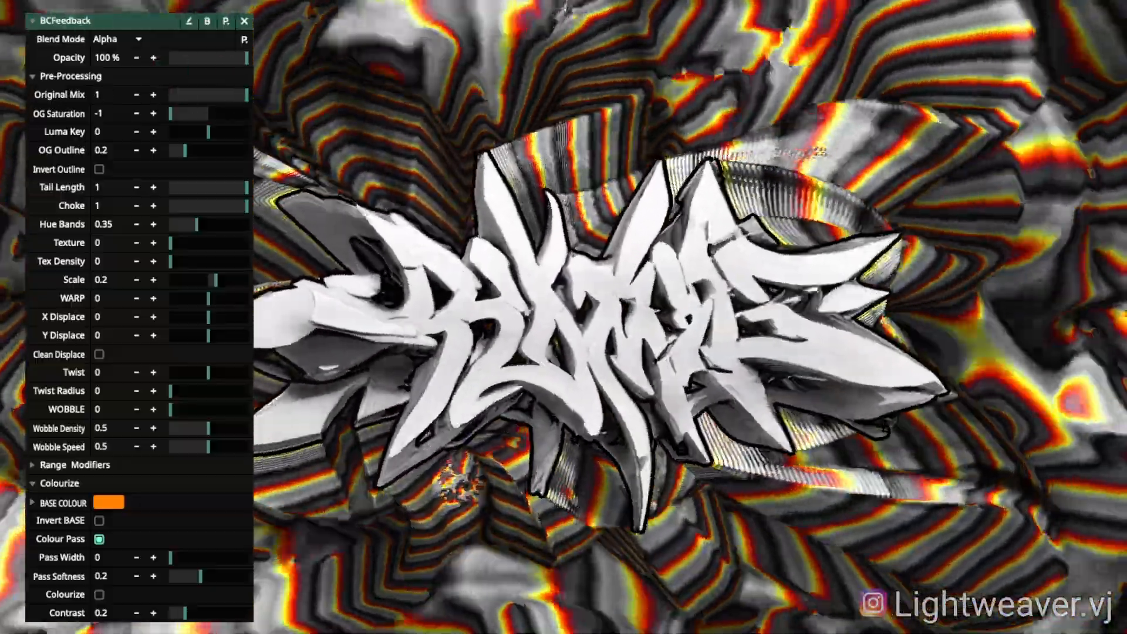
{"action": "mouse_move", "coordinate": [183, 115]}
{"action": "left_mouse_down"}
{"action": "mouse_move", "coordinate": [222, 115]}
{"action": "mouse_move", "coordinate": [132, 111]}
{"action": "mouse_move", "coordinate": [205, 114]}
{"action": "left_mouse_up"}
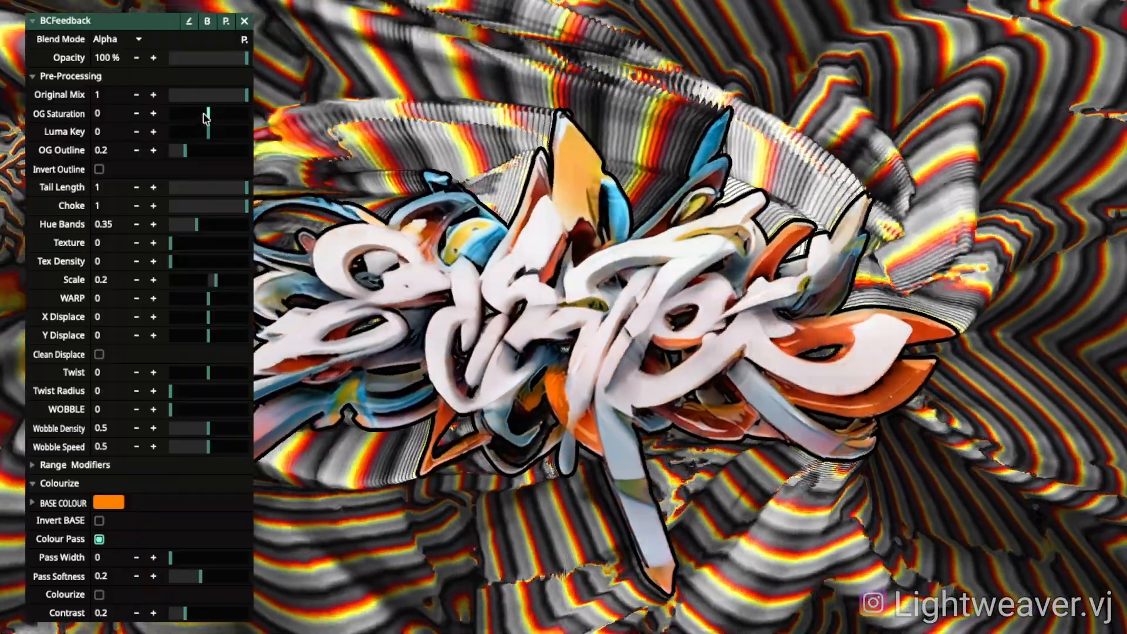
Step: Sweep OG Saturation between -1 and 1, leaving the graffiti grey at -1
{"action": "left_click_drag", "start_coordinate": [205, 118], "coordinate": [170, 115]}
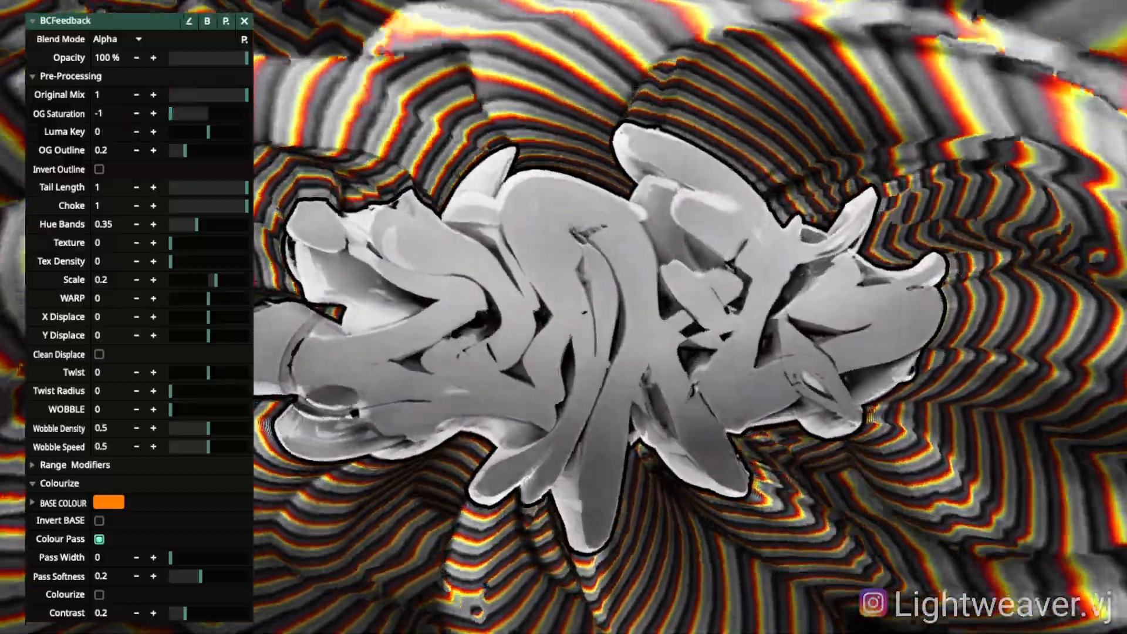
{"action": "left_click_drag", "start_coordinate": [171, 113], "coordinate": [170, 86]}
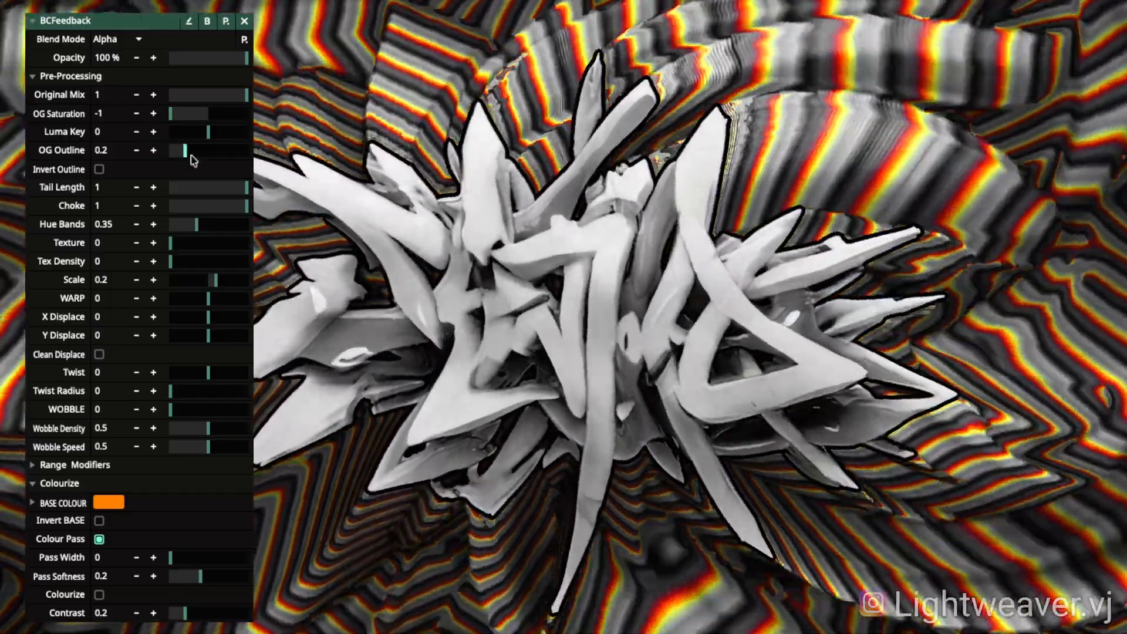
Step: Try a thicker, inverted white outline, then settle on OG Outline 0.19 with Invert Outline off
{"action": "mouse_move", "coordinate": [187, 150]}
{"action": "left_mouse_down"}
{"action": "mouse_move", "coordinate": [241, 142]}
{"action": "mouse_move", "coordinate": [127, 150]}
{"action": "mouse_move", "coordinate": [211, 151]}
{"action": "mouse_move", "coordinate": [200, 151]}
{"action": "left_mouse_up"}
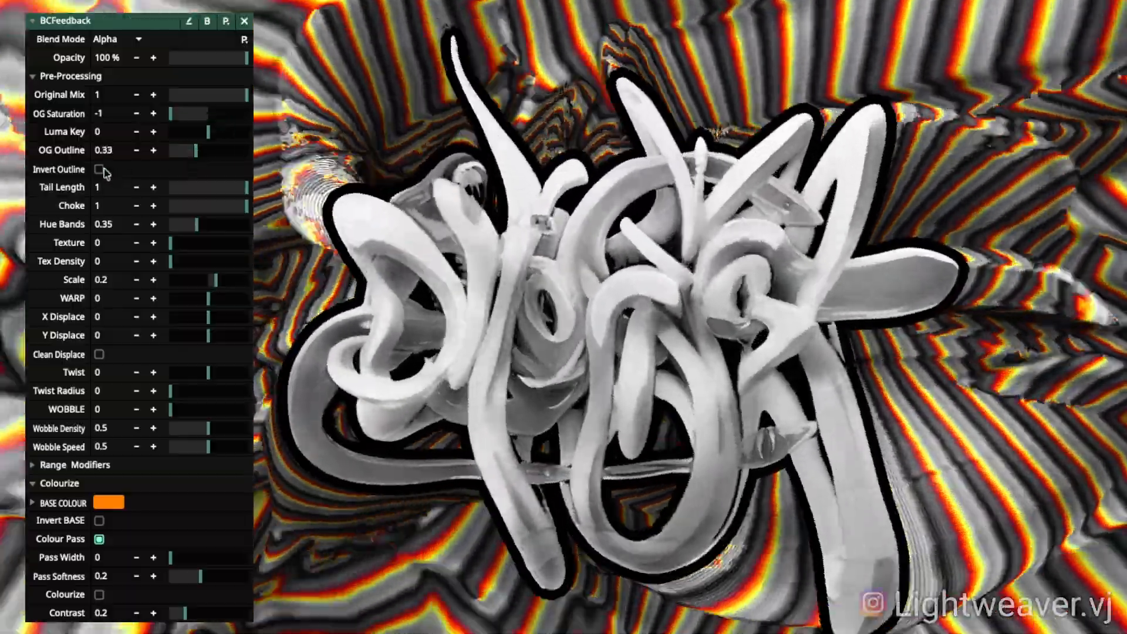
{"action": "left_click", "coordinate": [99, 169]}
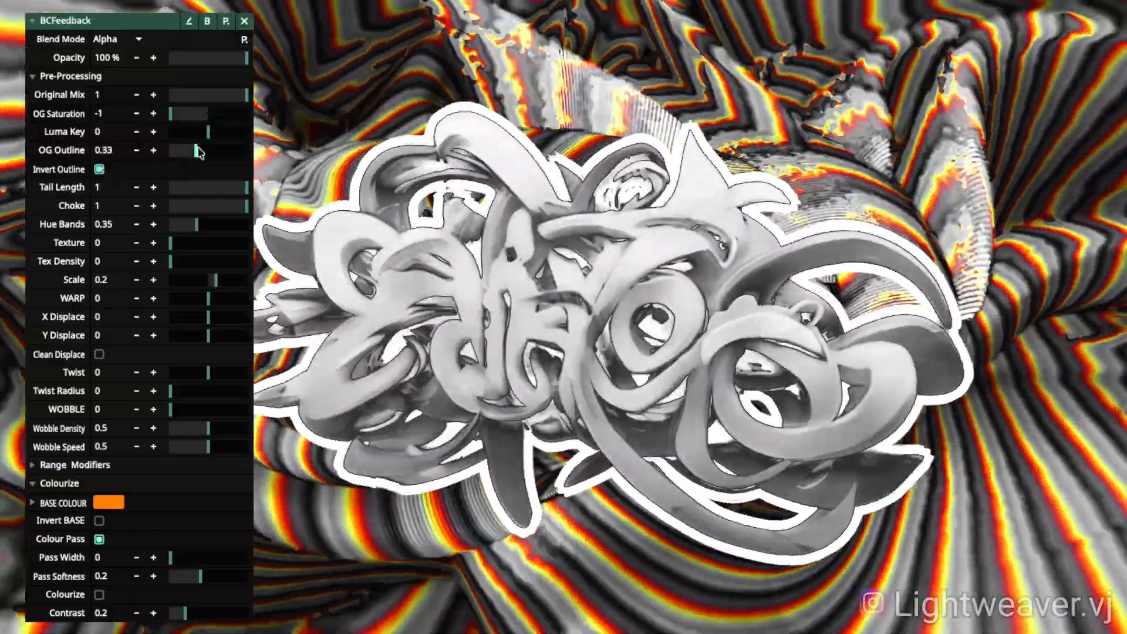
{"action": "left_click_drag", "start_coordinate": [196, 151], "coordinate": [186, 152]}
{"action": "left_click", "coordinate": [100, 170]}
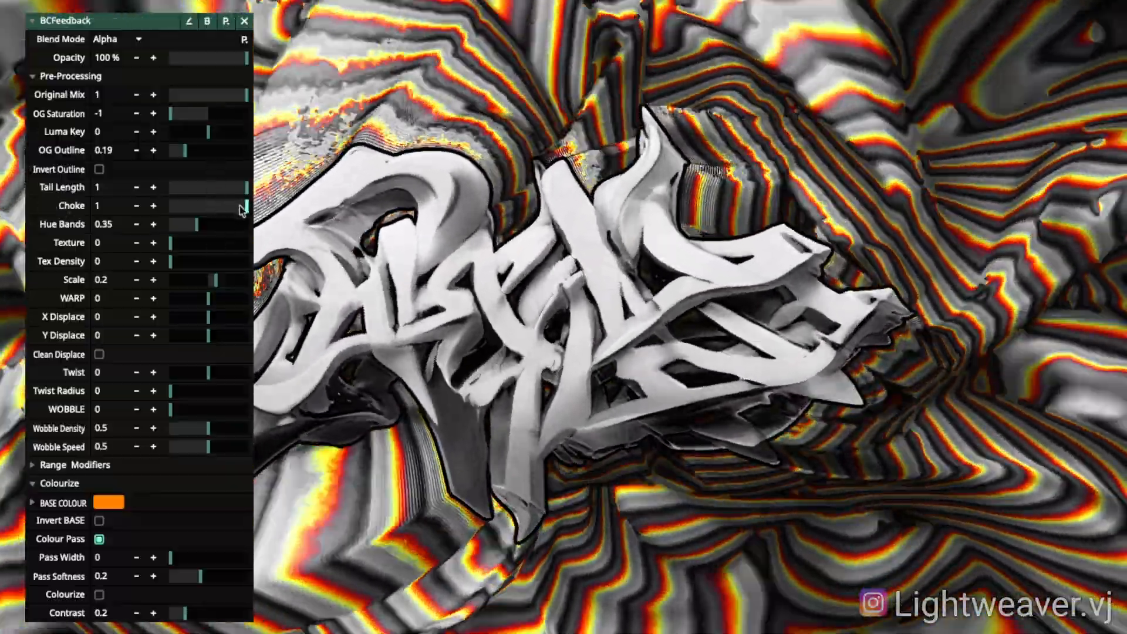
Step: Drop Choke to 0.4 and back to 1, set OG Outline to 0.2 and Tail Length to 0.2
{"action": "left_click_drag", "start_coordinate": [242, 210], "coordinate": [205, 211]}
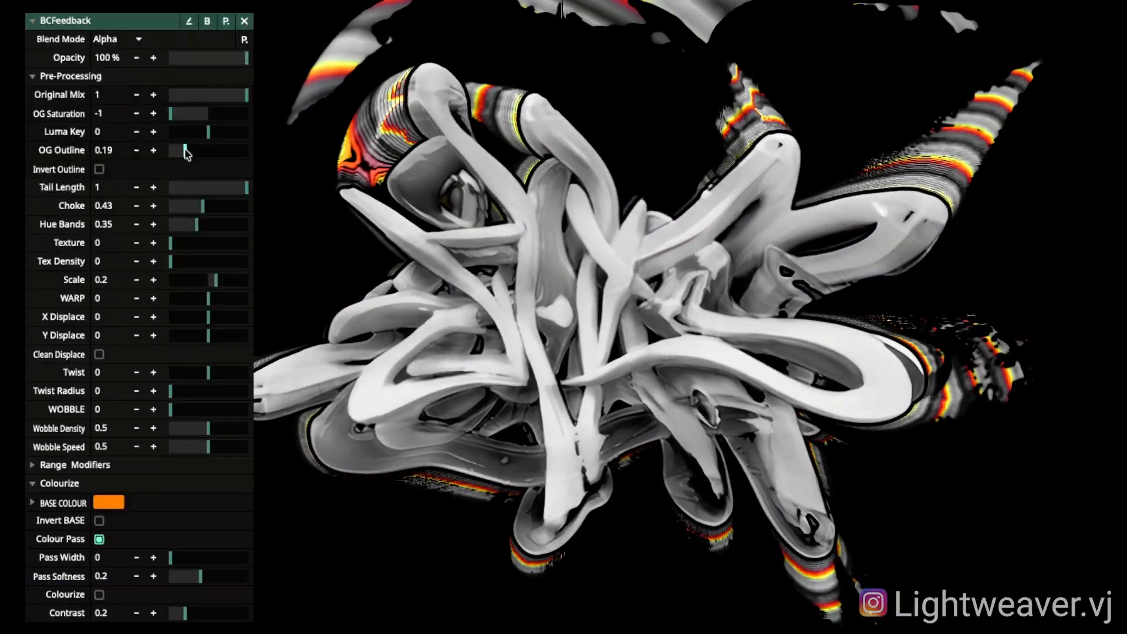
{"action": "left_click_drag", "start_coordinate": [183, 151], "coordinate": [186, 151]}
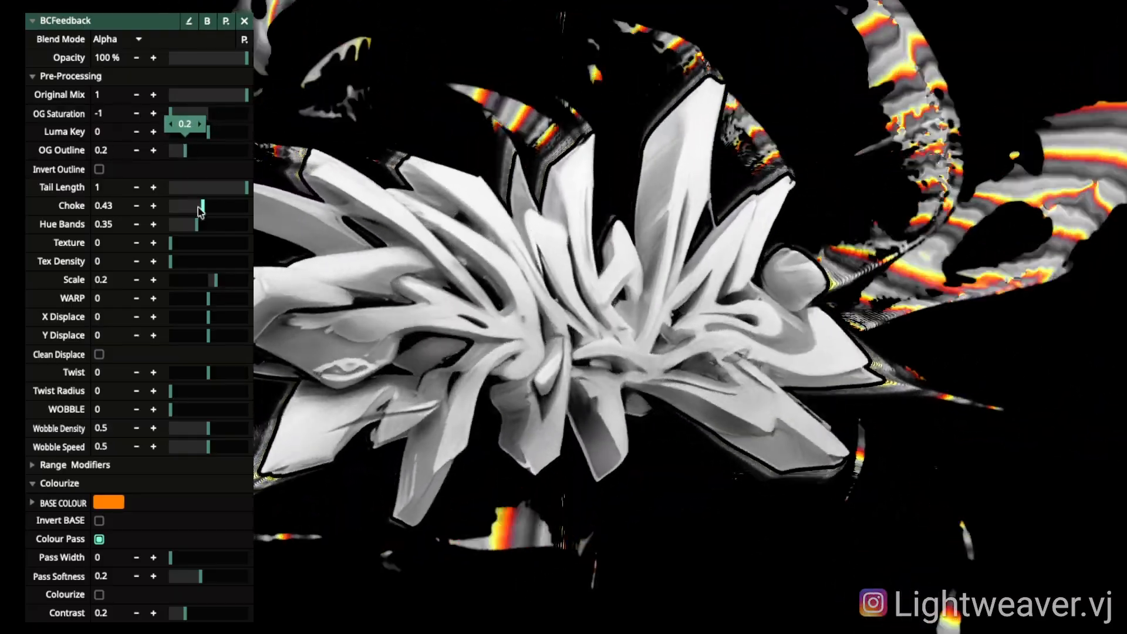
{"action": "left_click_drag", "start_coordinate": [202, 206], "coordinate": [230, 200]}
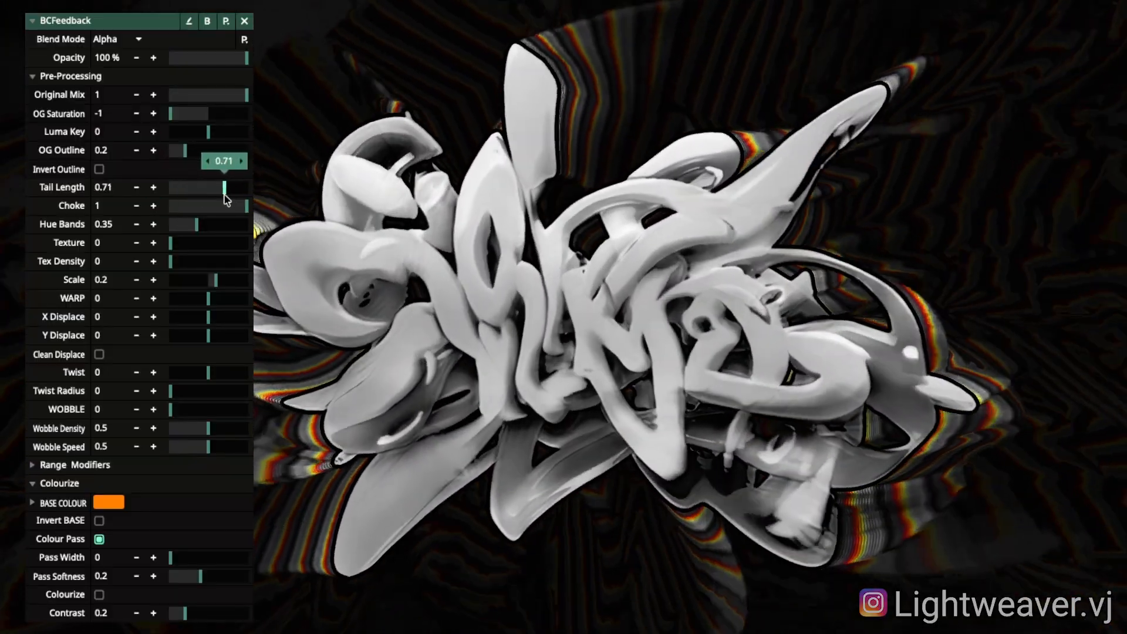
Step: Restore Tail Length to 1 and add Texture at about 0.22 with Tex Density near 0.14
{"action": "left_click_drag", "start_coordinate": [226, 199], "coordinate": [248, 207]}
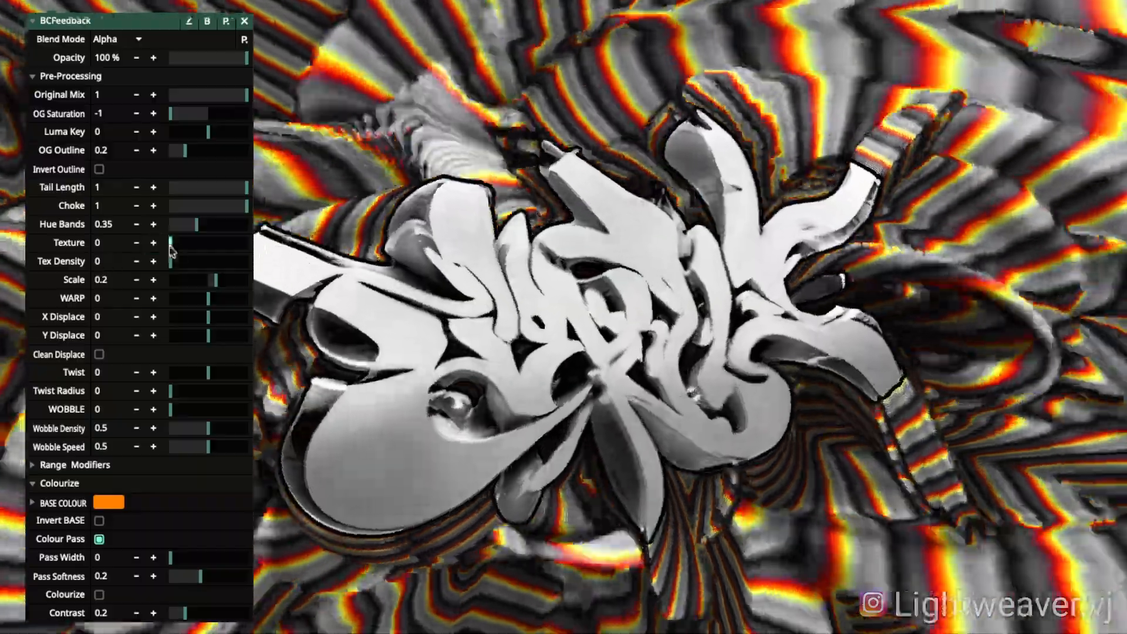
{"action": "mouse_move", "coordinate": [172, 251]}
{"action": "left_mouse_down"}
{"action": "mouse_move", "coordinate": [217, 249]}
{"action": "mouse_move", "coordinate": [203, 243]}
{"action": "mouse_move", "coordinate": [182, 261]}
{"action": "mouse_move", "coordinate": [246, 262]}
{"action": "mouse_move", "coordinate": [171, 262]}
{"action": "mouse_move", "coordinate": [183, 244]}
{"action": "left_mouse_up"}
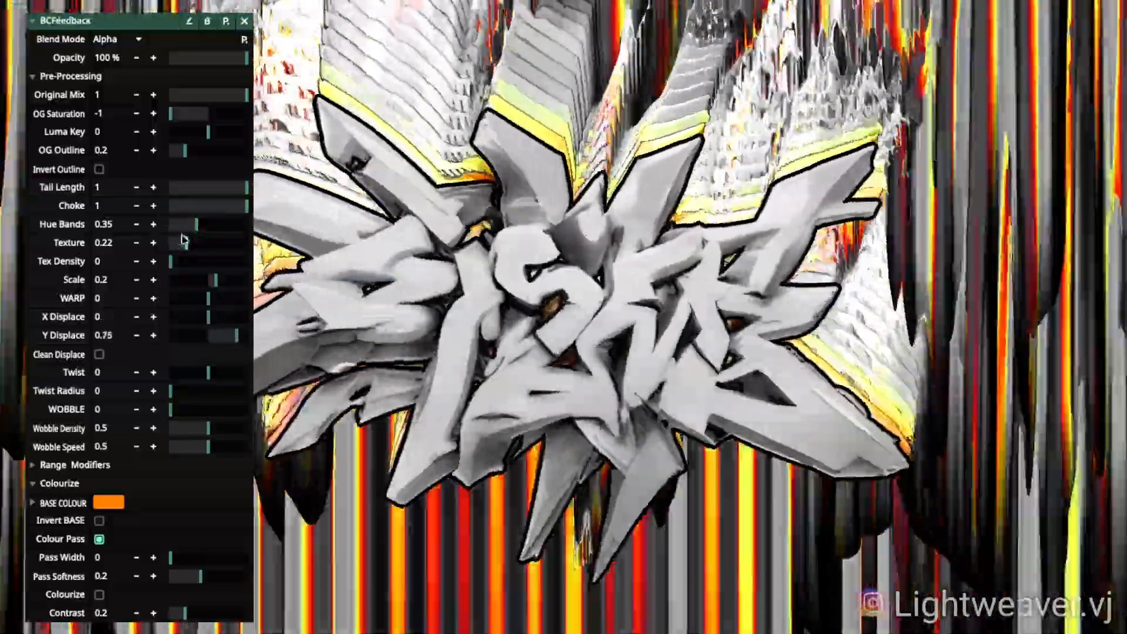
Step: Remove, reintroduce and clear texture, ending with Texture, Tex Density and X/Y Displace at 0
{"action": "left_click_drag", "start_coordinate": [183, 239], "coordinate": [167, 248]}
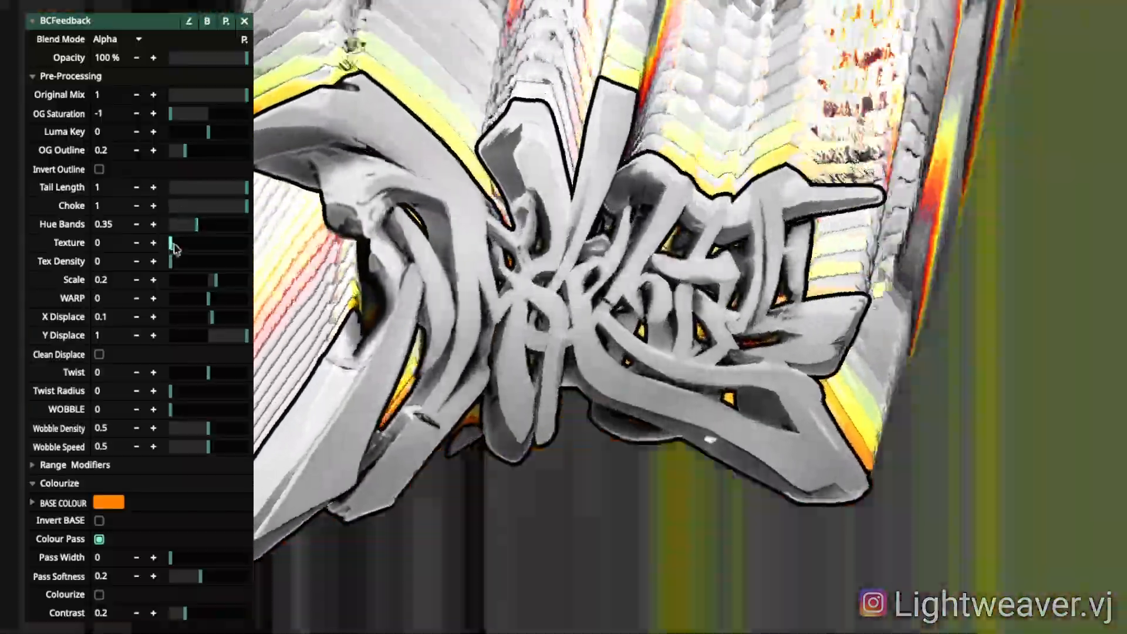
{"action": "left_click_drag", "start_coordinate": [174, 248], "coordinate": [204, 249]}
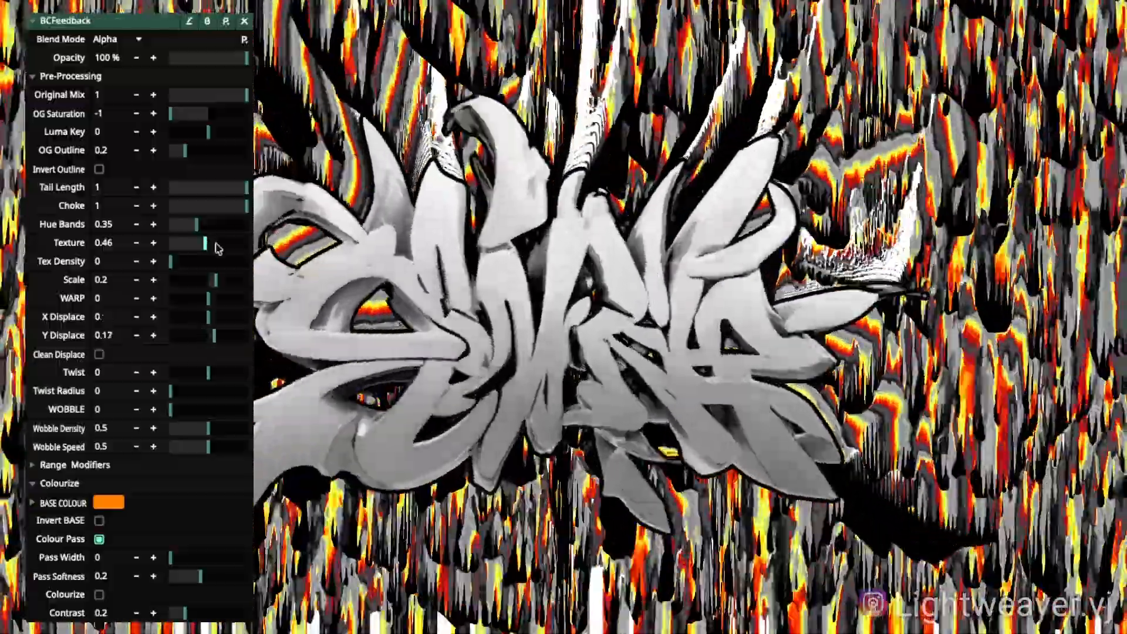
{"action": "left_click_drag", "start_coordinate": [216, 244], "coordinate": [142, 212]}
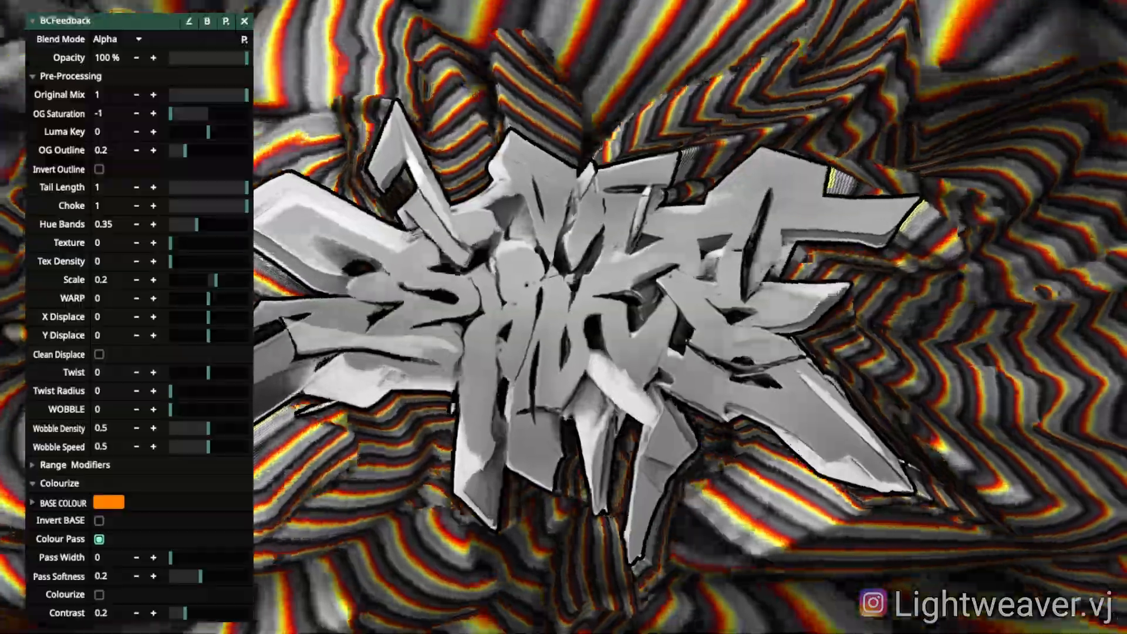
Step: Set WARP to -1 for radial burst streaks and expand the Range Modifiers section
{"action": "mouse_move", "coordinate": [208, 302]}
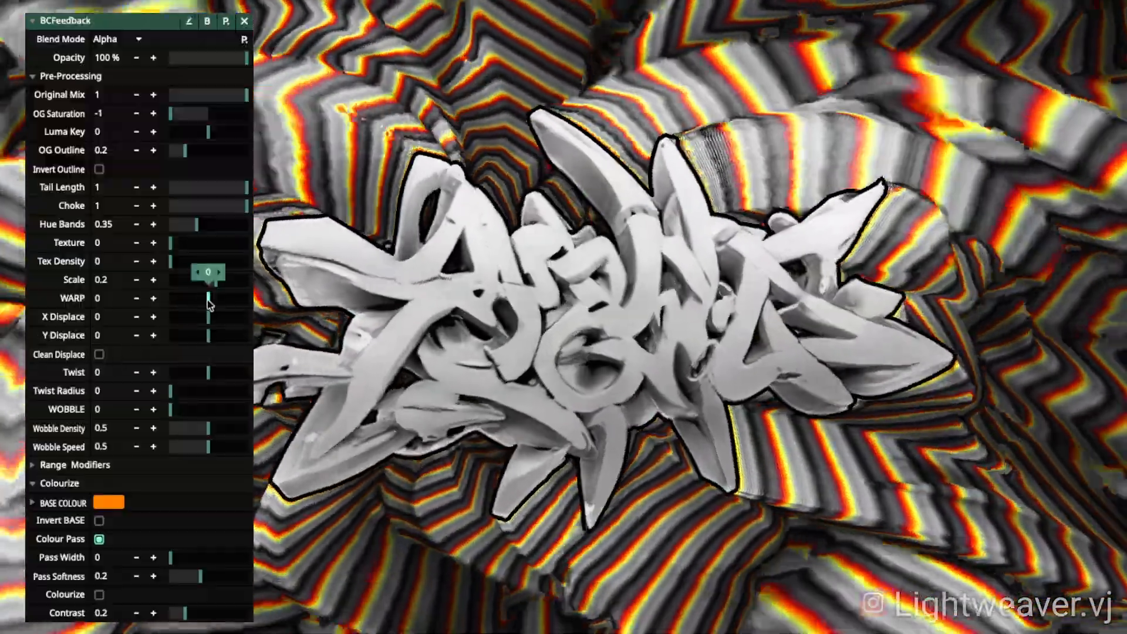
{"action": "left_click_drag", "start_coordinate": [208, 302], "coordinate": [159, 303]}
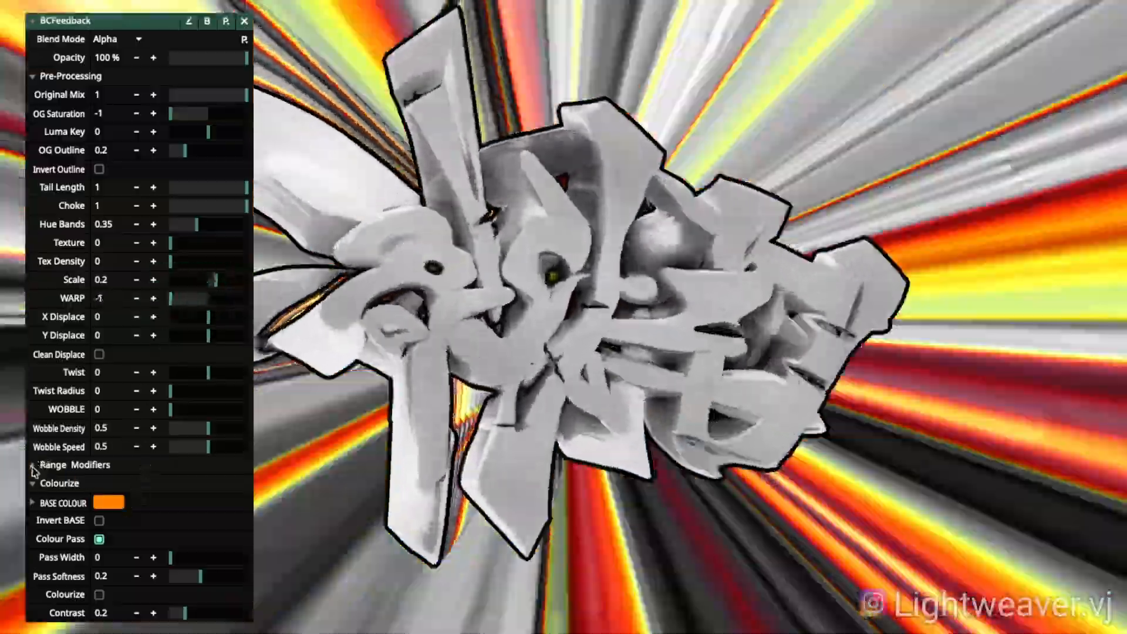
{"action": "left_click", "coordinate": [33, 465]}
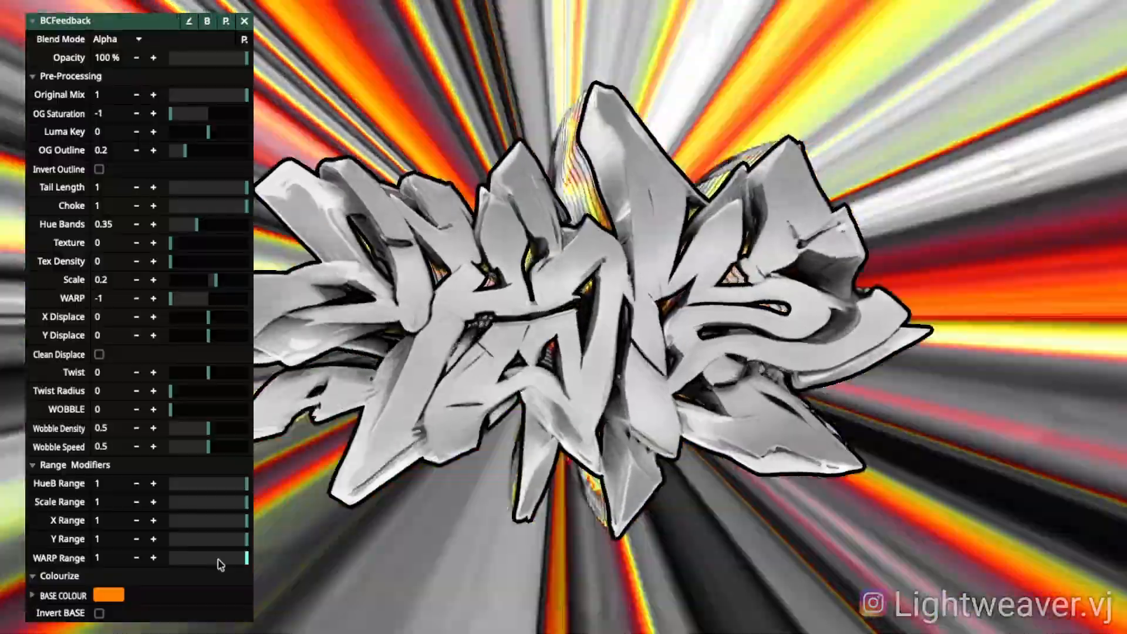
Step: Lower the WARP range value to 0.83
{"action": "left_click_drag", "start_coordinate": [220, 564], "coordinate": [163, 545]}
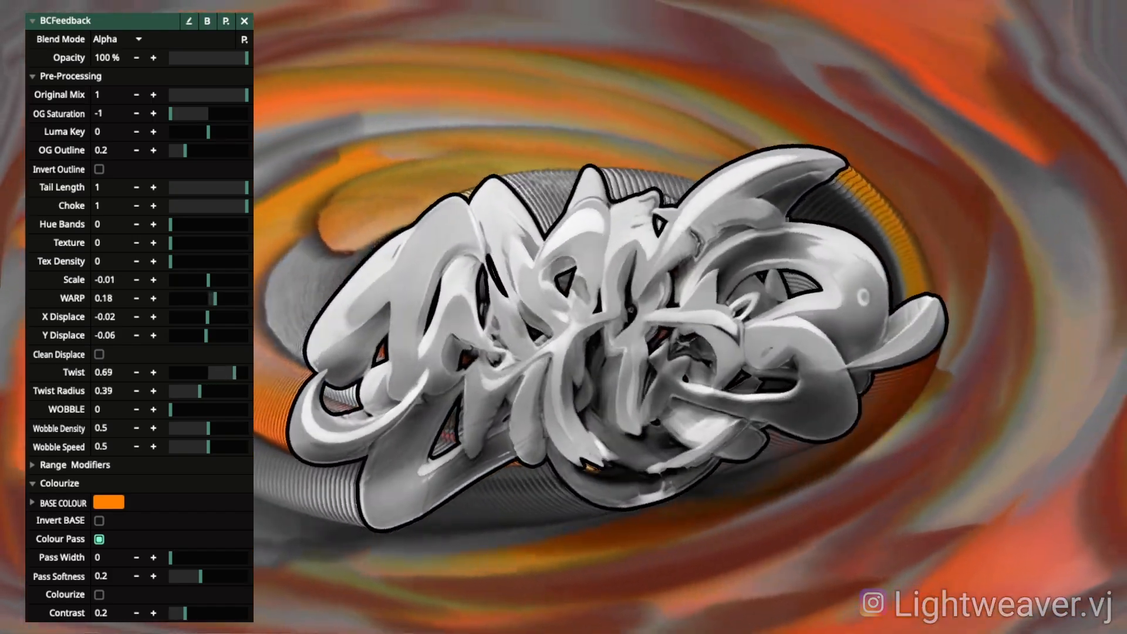
Step: Adjust the feedback swirl's Twist Radius to 0.39
{"action": "left_click_drag", "start_coordinate": [196, 390], "coordinate": [246, 391]}
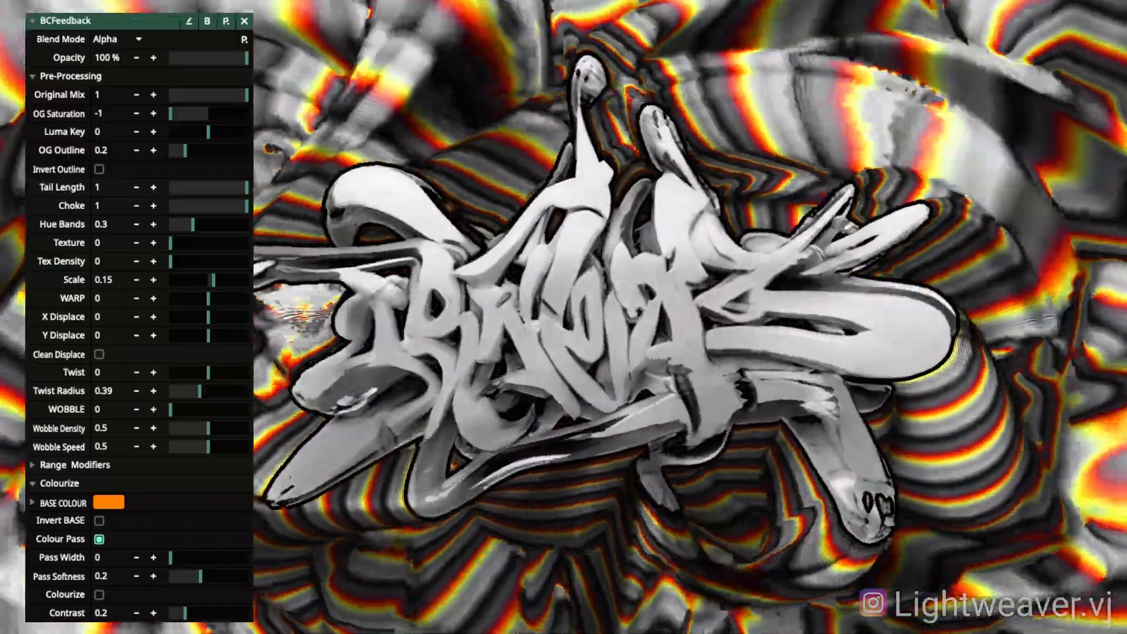
Step: Turn off Colour Pass on the feedback trails
{"action": "left_click", "coordinate": [99, 539]}
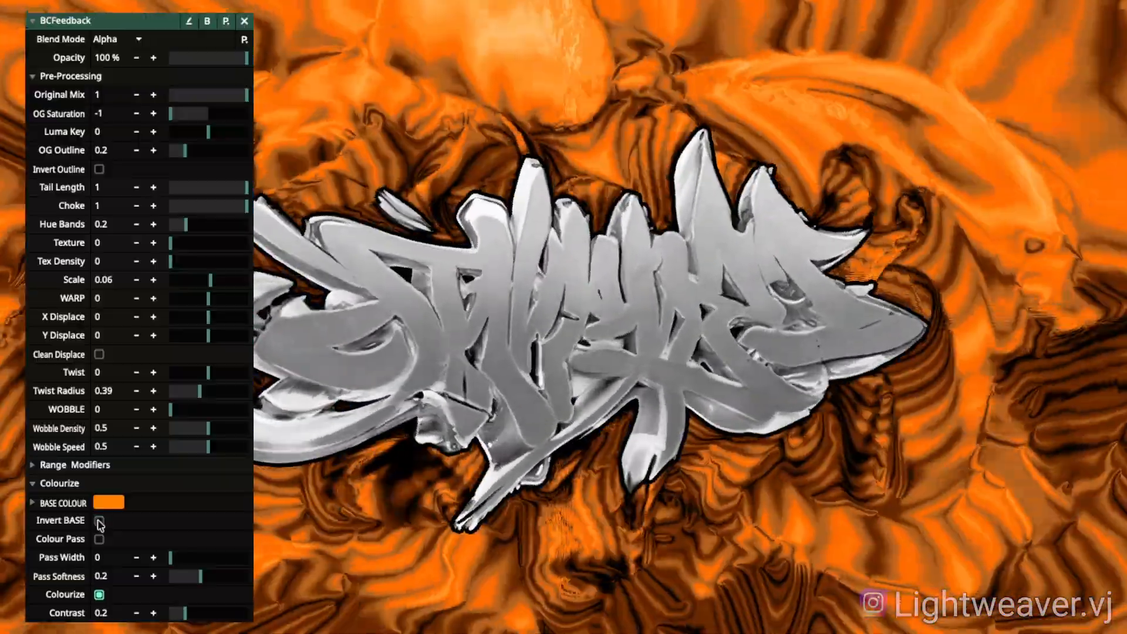
Step: Compare the solid orange base colour with inverted blue by toggling Invert BASE
{"action": "left_click", "coordinate": [99, 521]}
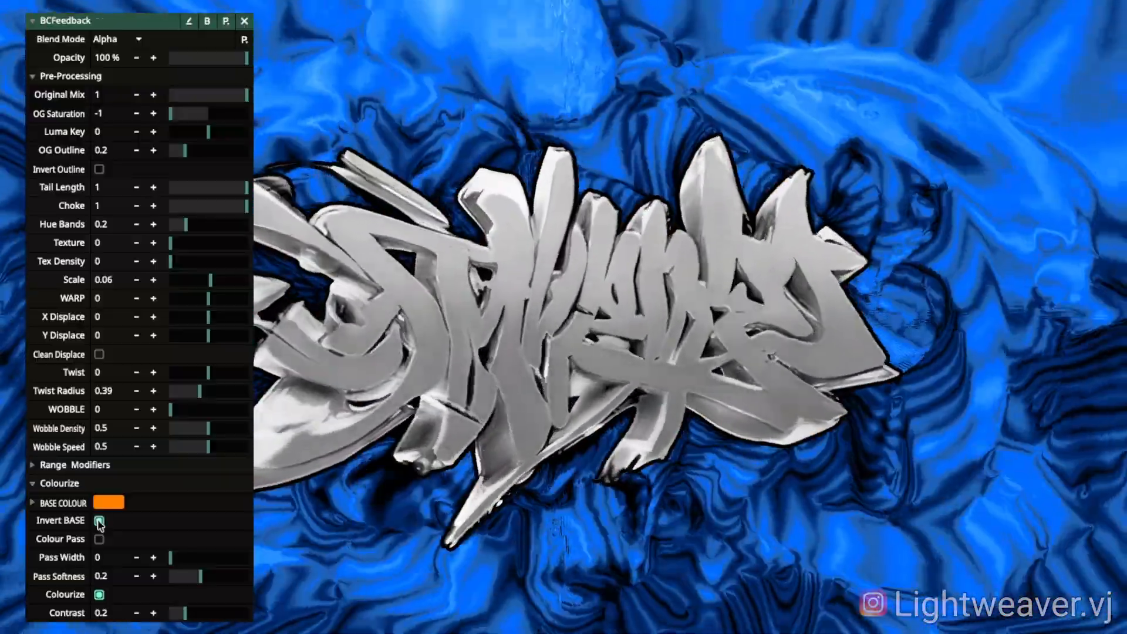
{"action": "left_click", "coordinate": [99, 521]}
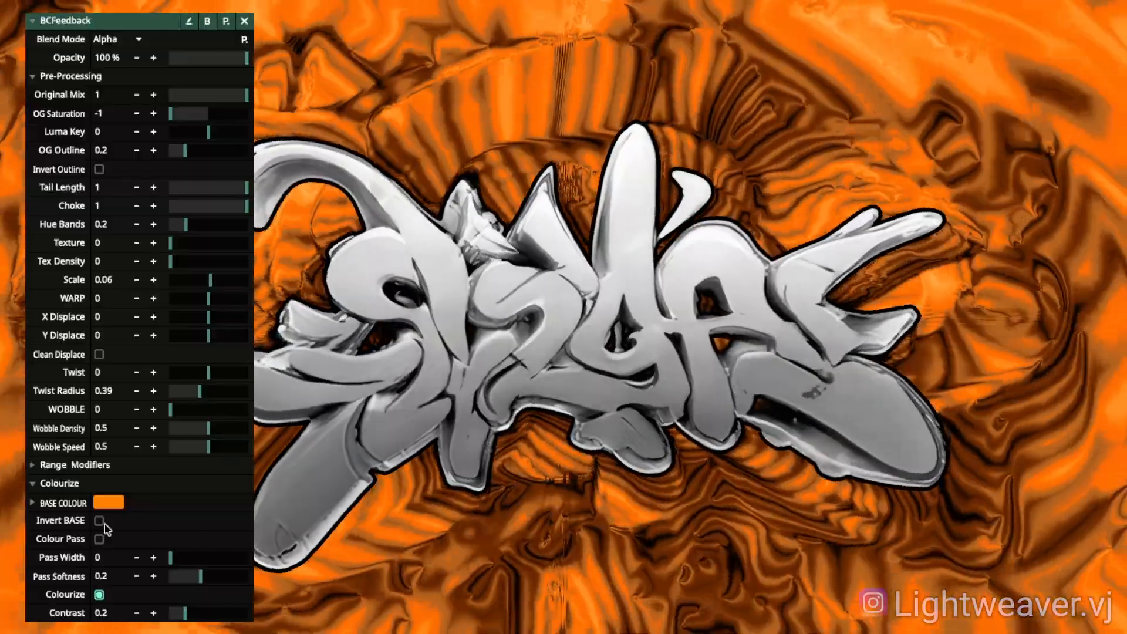
{"action": "left_click", "coordinate": [104, 524]}
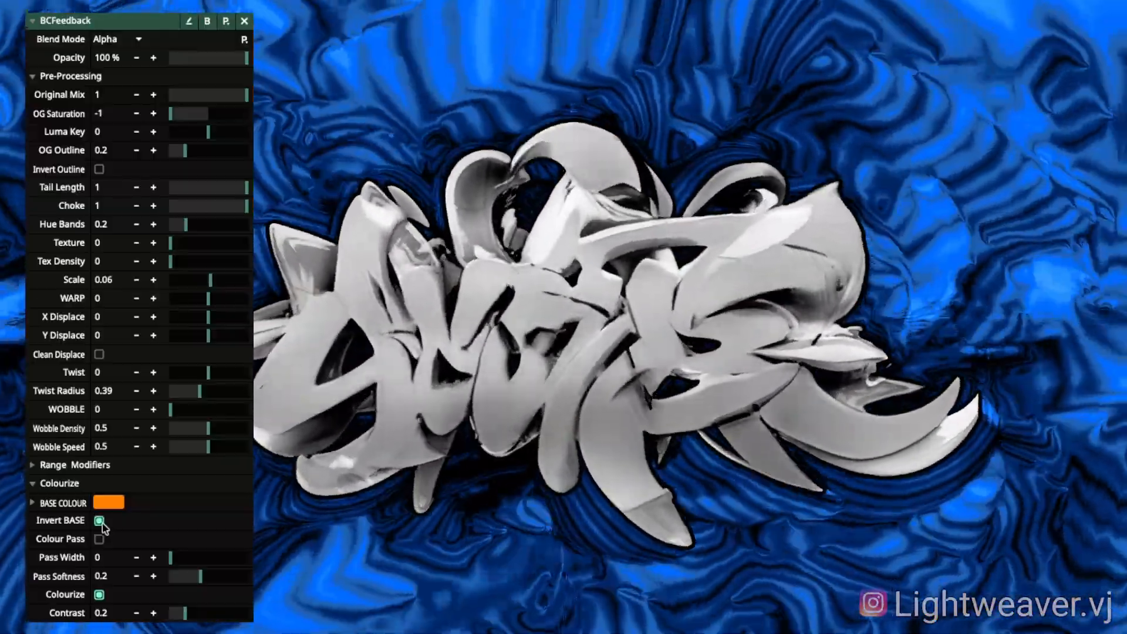
{"action": "left_click", "coordinate": [100, 523]}
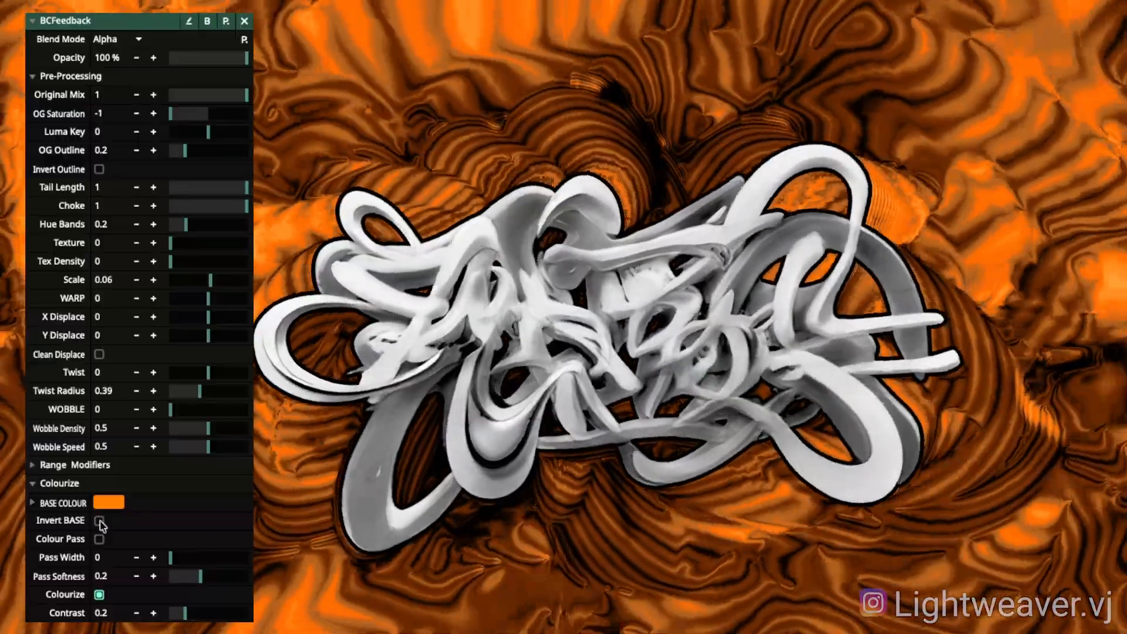
{"action": "left_click", "coordinate": [101, 523]}
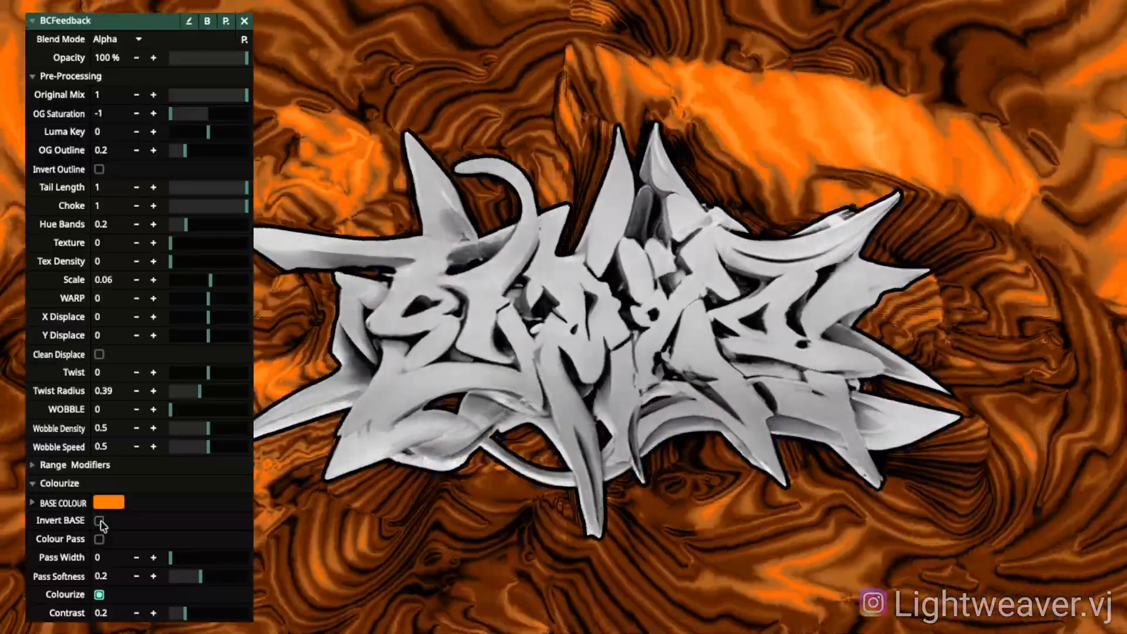
Step: Switch the trails to the Colour Pass look, leaving base inversion off
{"action": "left_click", "coordinate": [108, 527]}
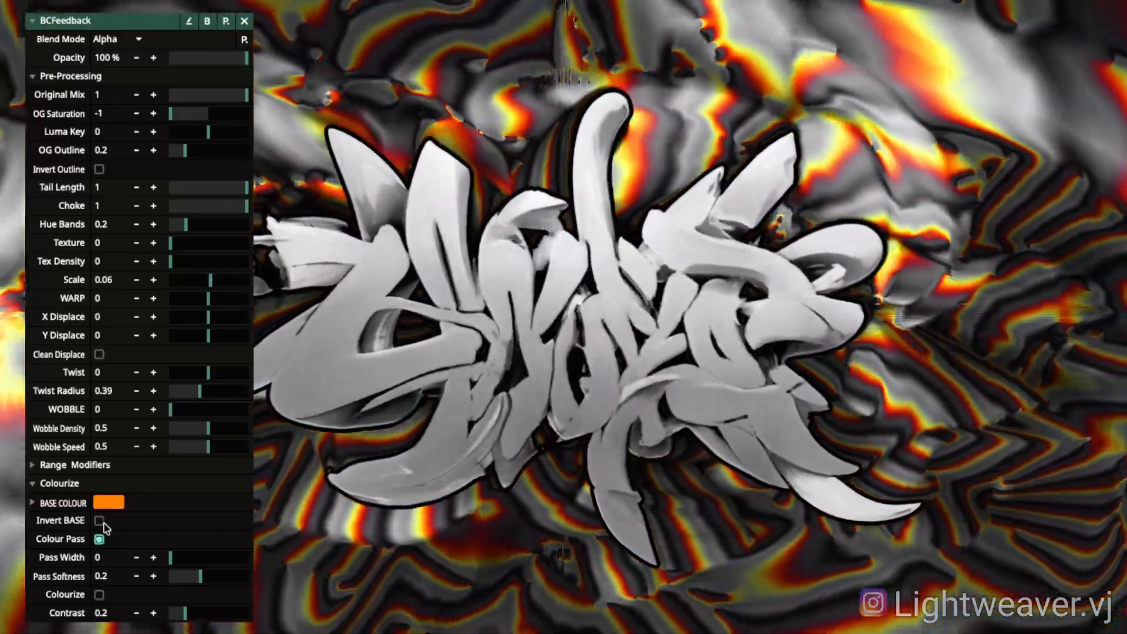
{"action": "left_click", "coordinate": [100, 522]}
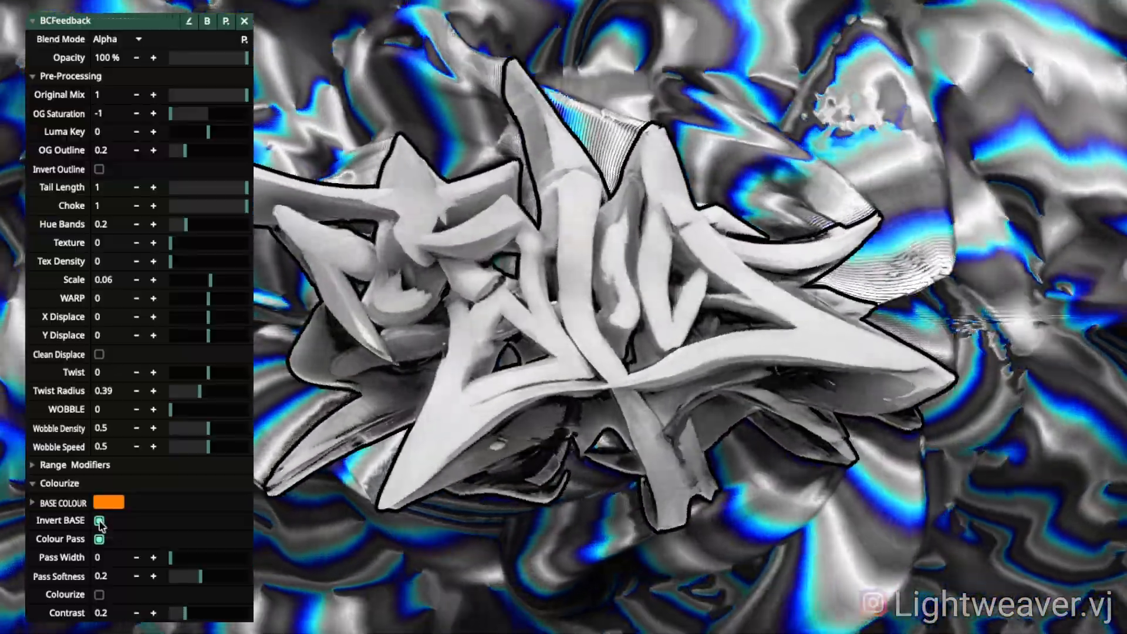
{"action": "left_click", "coordinate": [100, 522]}
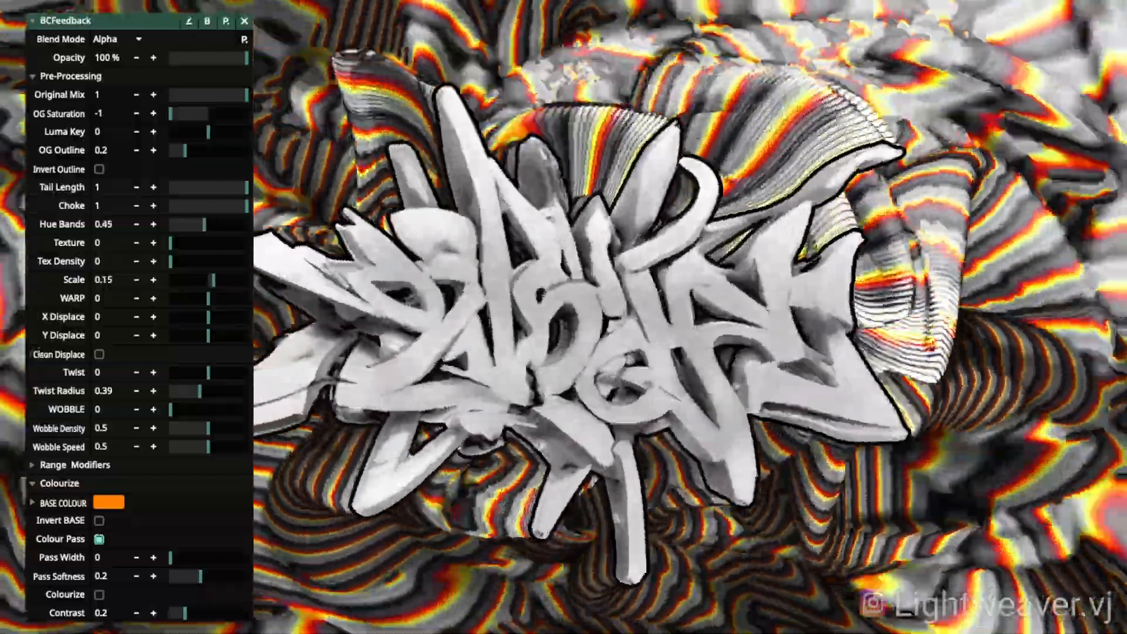
{"action": "left_click", "coordinate": [33, 504]}
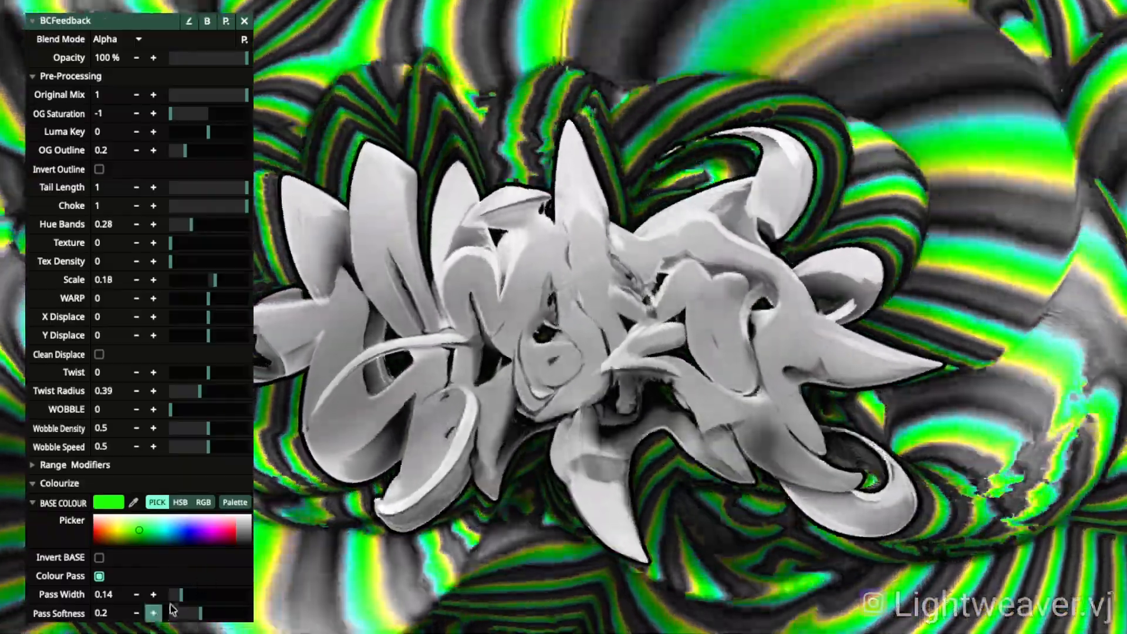
Step: Narrow the colour pass to width 0.05 with softness 0.16 for thin green bands
{"action": "left_click_drag", "start_coordinate": [181, 594], "coordinate": [200, 598]}
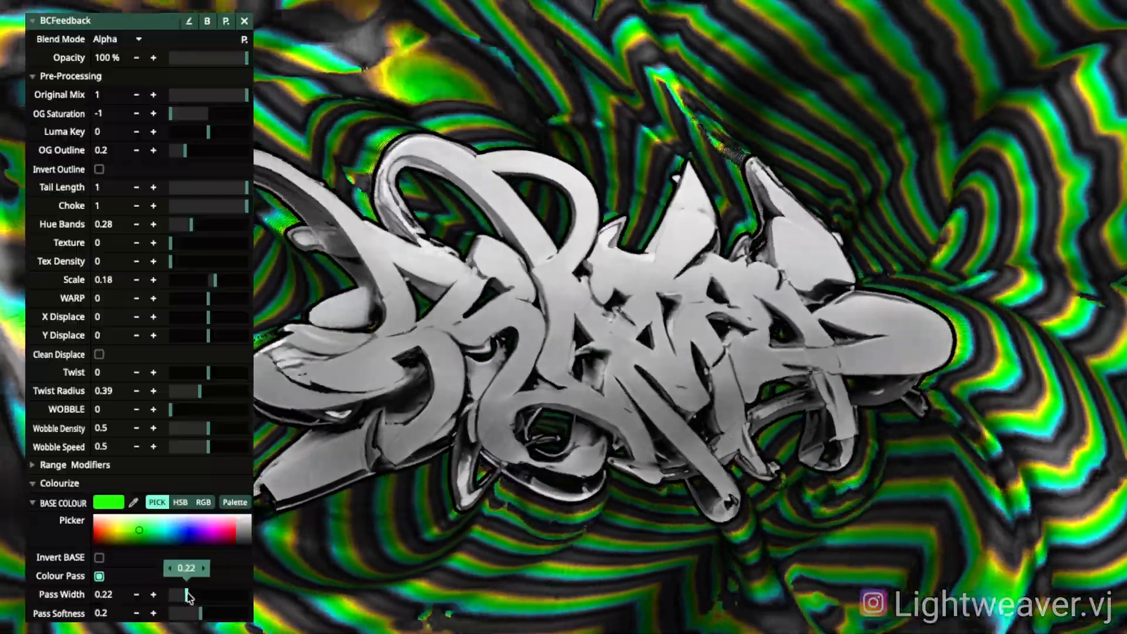
{"action": "left_click_drag", "start_coordinate": [189, 596], "coordinate": [196, 596]}
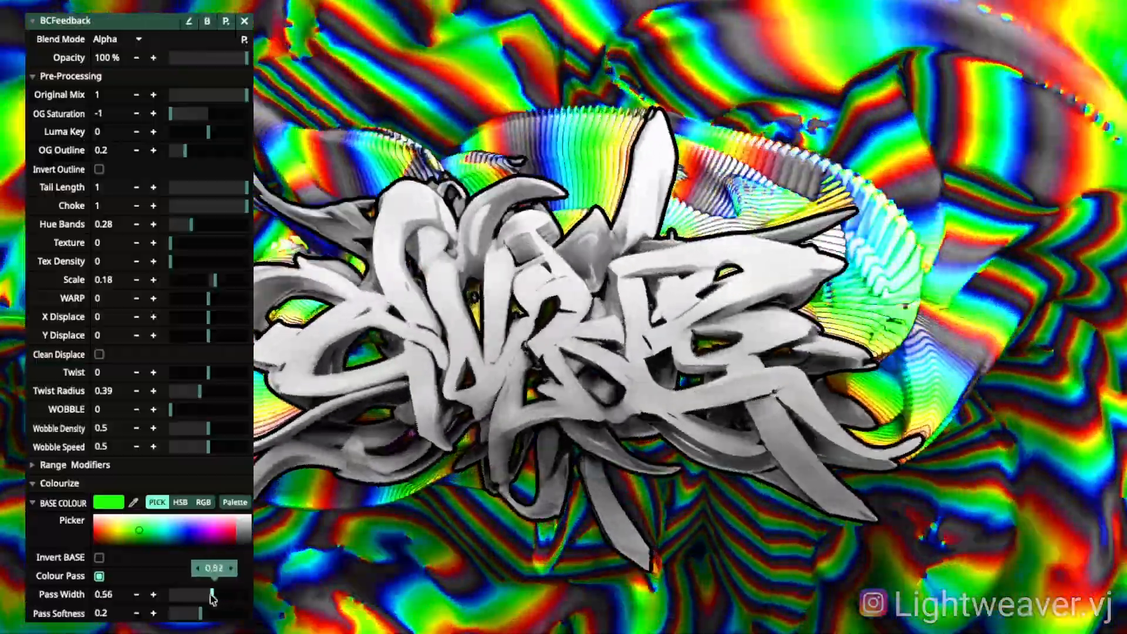
{"action": "mouse_move", "coordinate": [212, 597]}
{"action": "left_mouse_down"}
{"action": "mouse_move", "coordinate": [154, 617]}
{"action": "mouse_move", "coordinate": [208, 615]}
{"action": "left_mouse_up"}
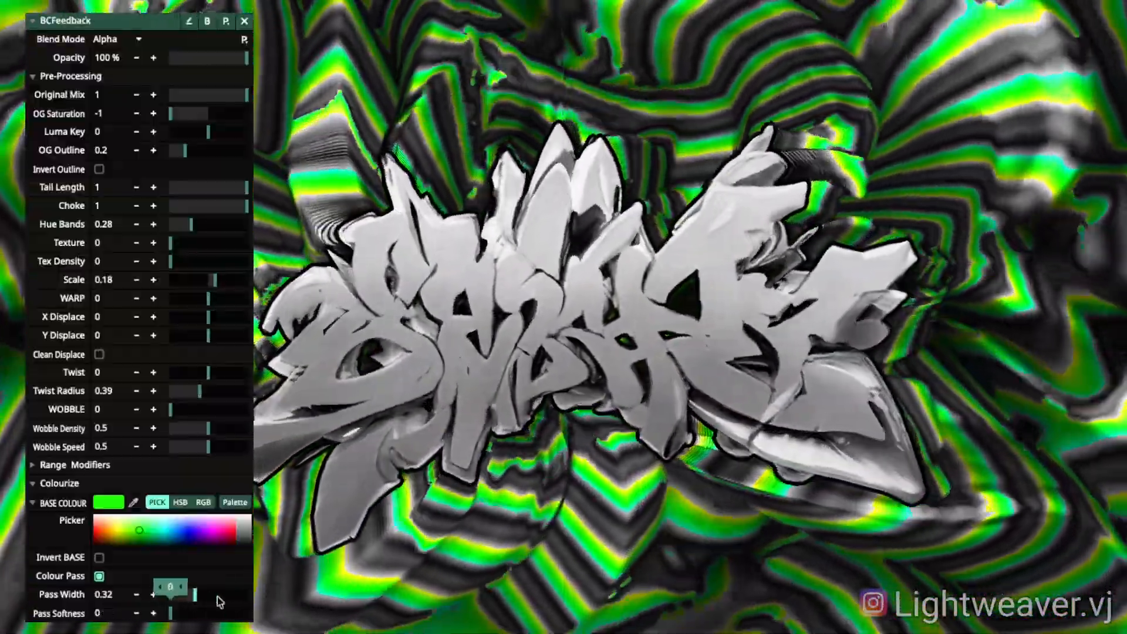
{"action": "left_click_drag", "start_coordinate": [208, 600], "coordinate": [161, 598]}
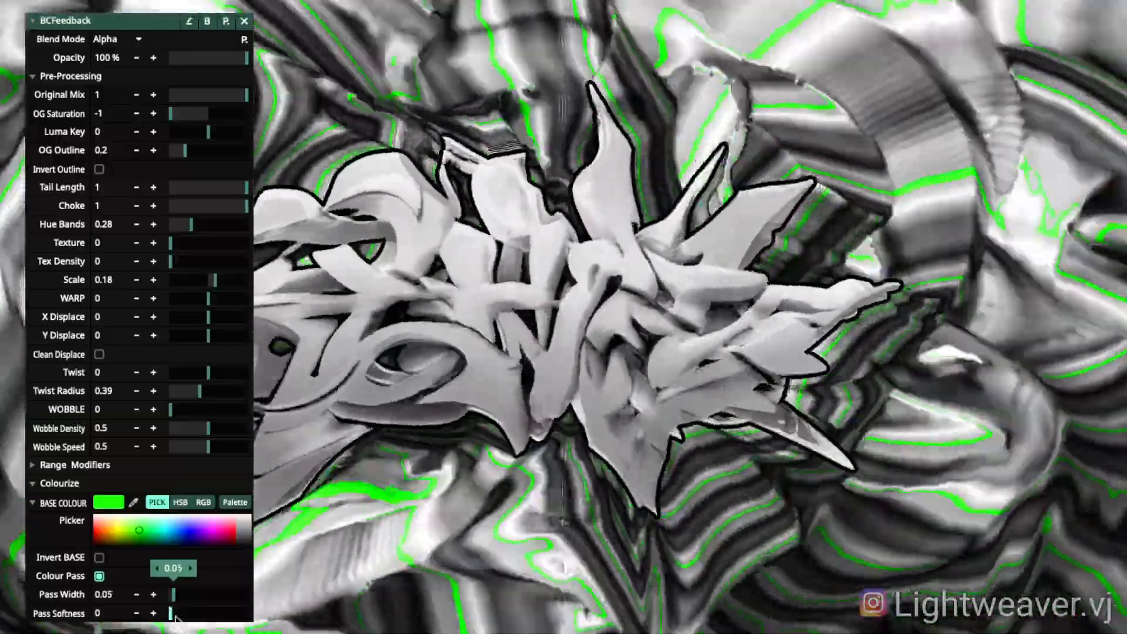
{"action": "left_click_drag", "start_coordinate": [175, 617], "coordinate": [194, 616]}
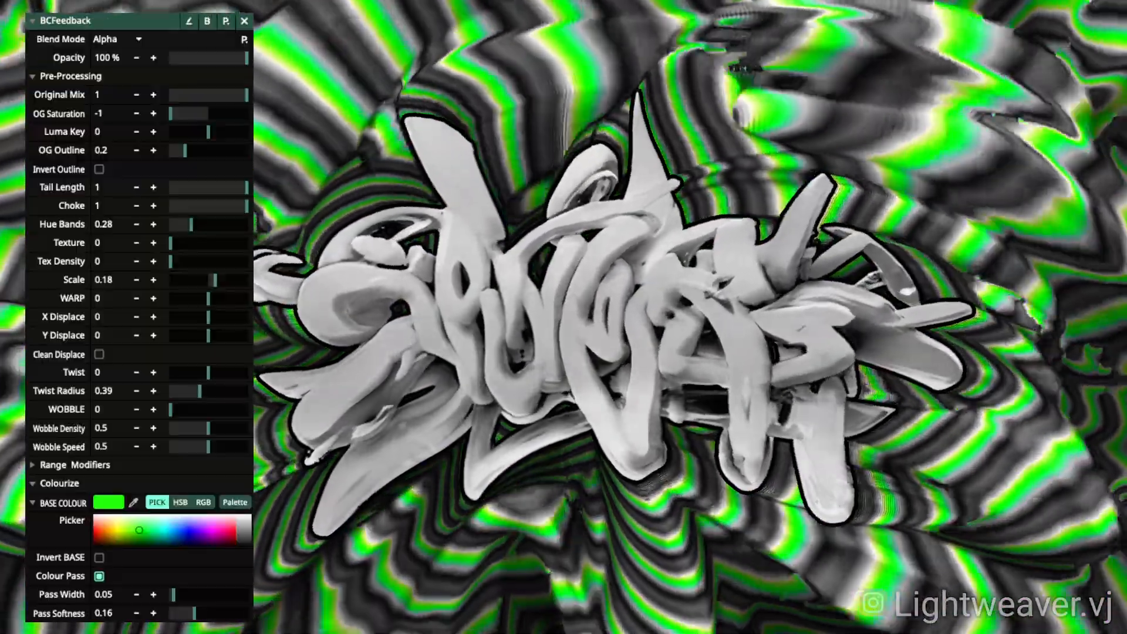
{"action": "scroll", "coordinate": [139, 317], "scroll_direction": "down", "scroll_amount": 3}
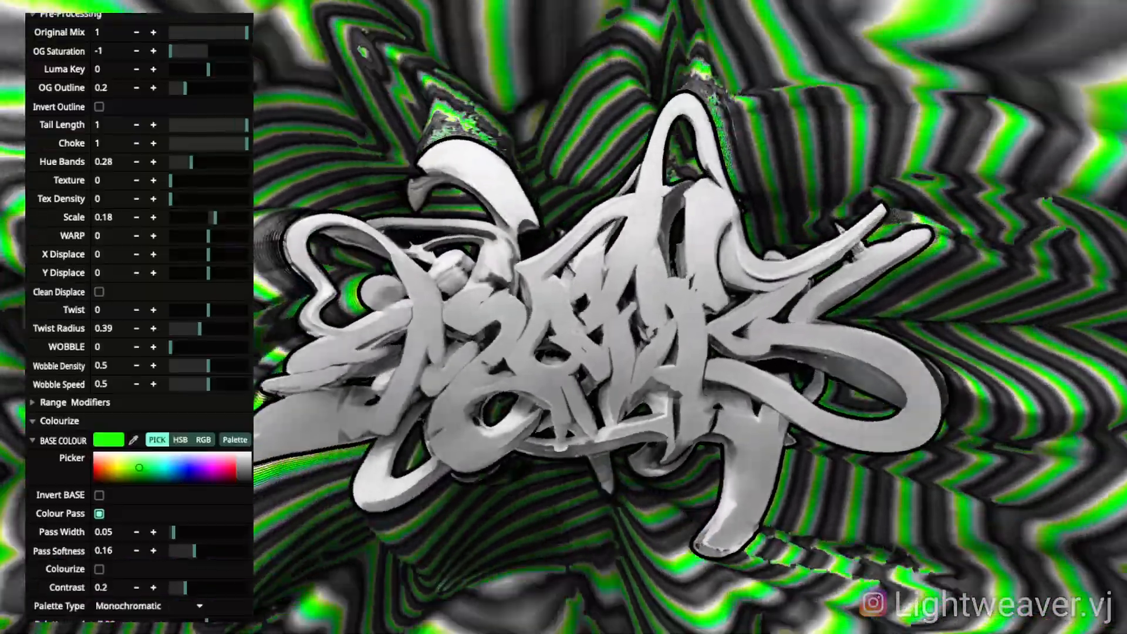
Step: In Post Processing, raise Deepen slightly and push Pixelate! to 1
{"action": "scroll", "coordinate": [60, 619], "scroll_direction": "down", "scroll_amount": 10}
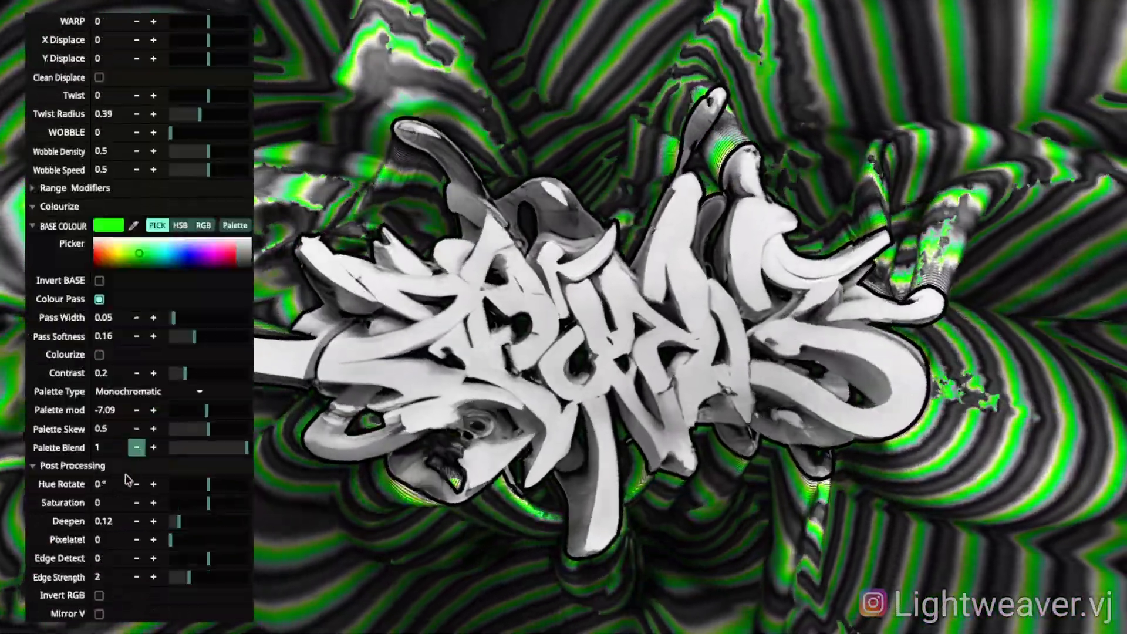
{"action": "left_click_drag", "start_coordinate": [179, 522], "coordinate": [247, 536]}
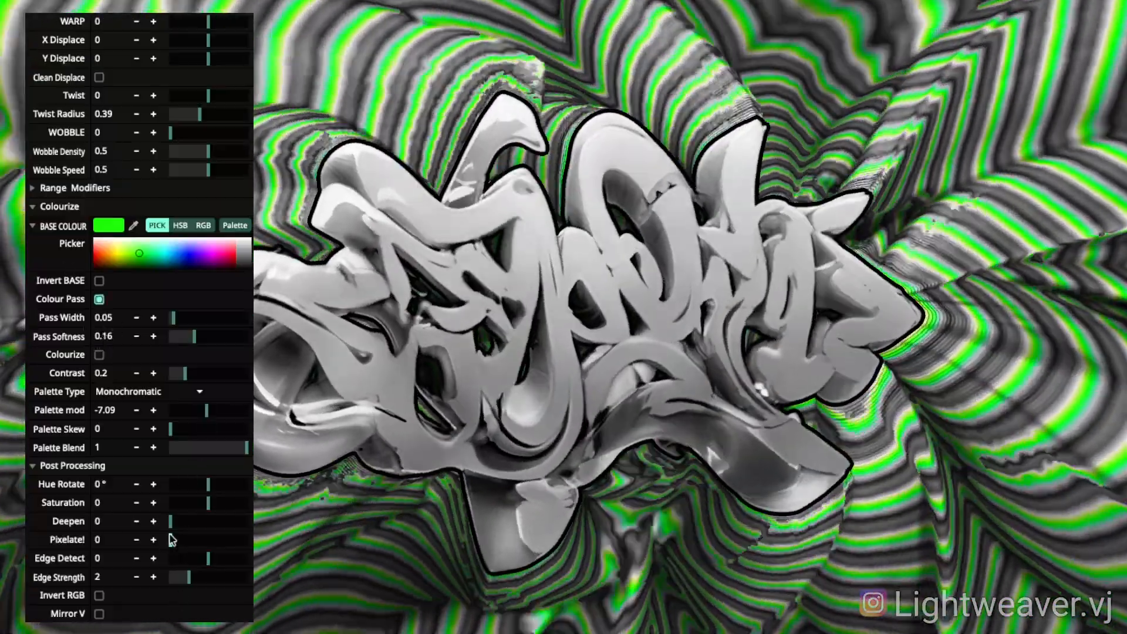
{"action": "mouse_move", "coordinate": [173, 521]}
{"action": "mouse_move", "coordinate": [174, 521]}
{"action": "left_mouse_down"}
{"action": "mouse_move", "coordinate": [228, 525]}
{"action": "mouse_move", "coordinate": [165, 523]}
{"action": "left_mouse_up"}
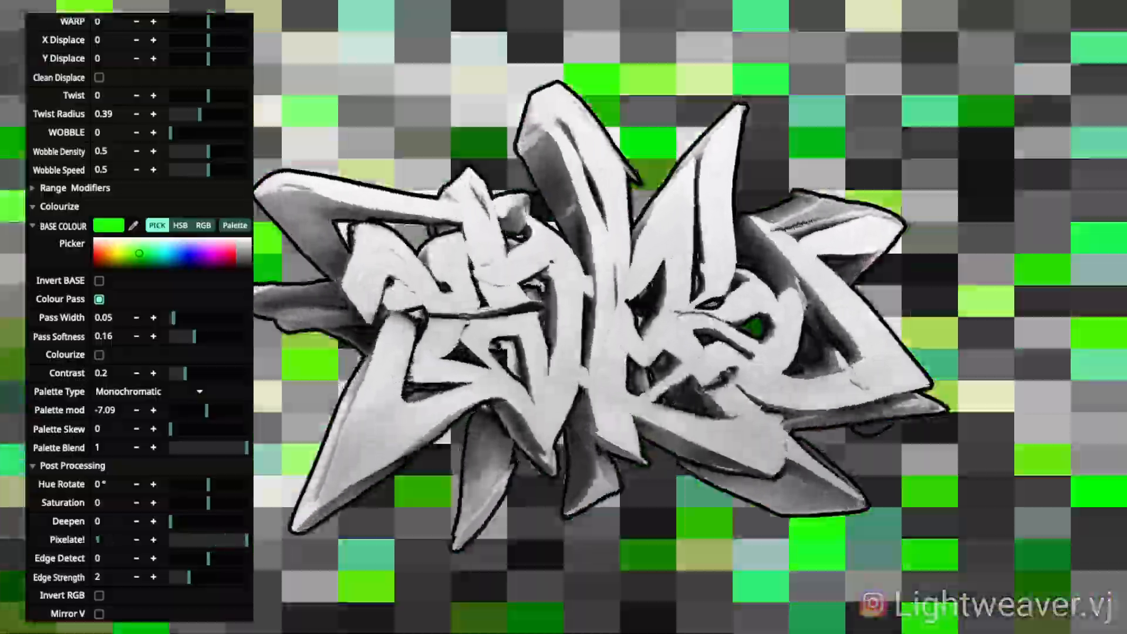
Step: Lower Pixelate! to about 0.63 and drag Y Displace downward to pull the trails down
{"action": "left_click_drag", "start_coordinate": [247, 540], "coordinate": [228, 540]}
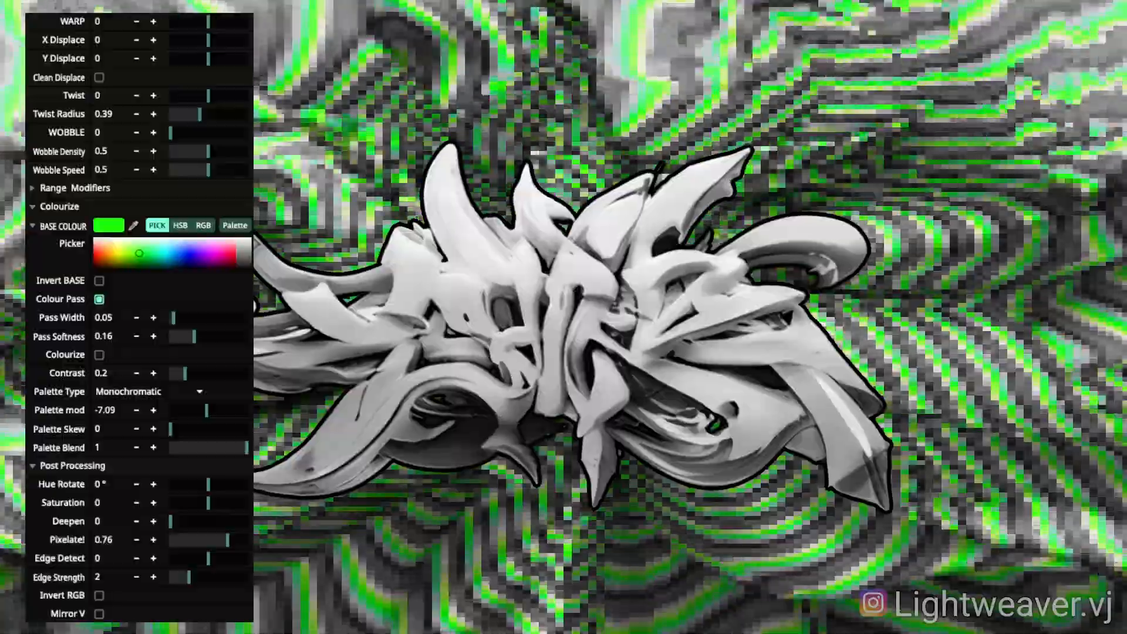
{"action": "left_click_drag", "start_coordinate": [209, 59], "coordinate": [197, 59]}
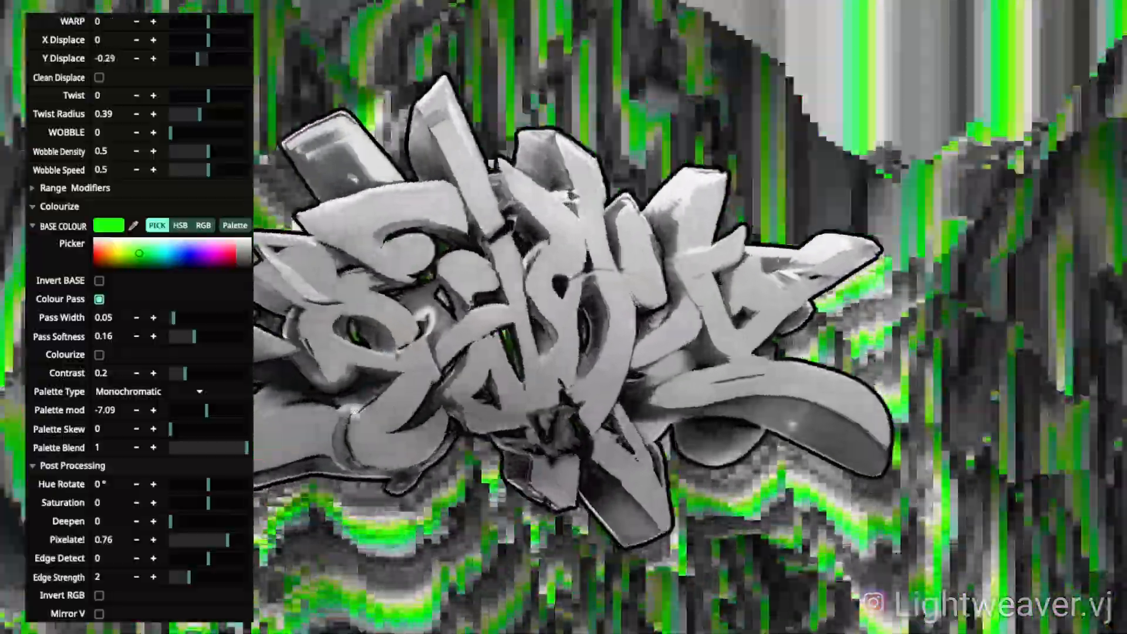
{"action": "left_click_drag", "start_coordinate": [228, 540], "coordinate": [228, 541]}
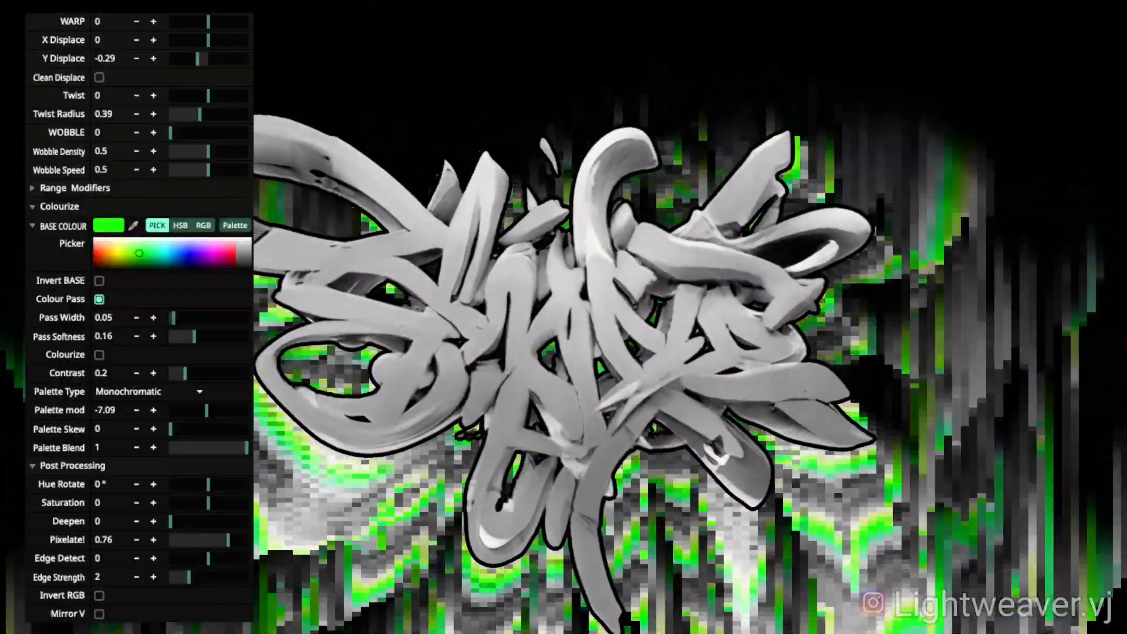
{"action": "left_click_drag", "start_coordinate": [197, 59], "coordinate": [170, 59]}
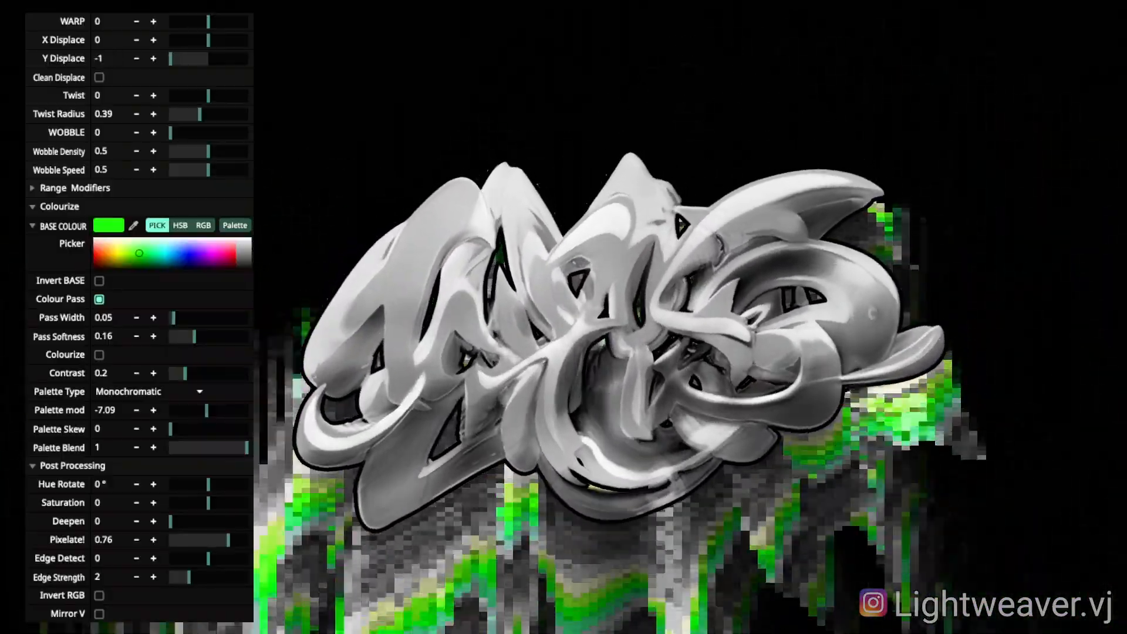
{"action": "left_click_drag", "start_coordinate": [229, 541], "coordinate": [218, 540]}
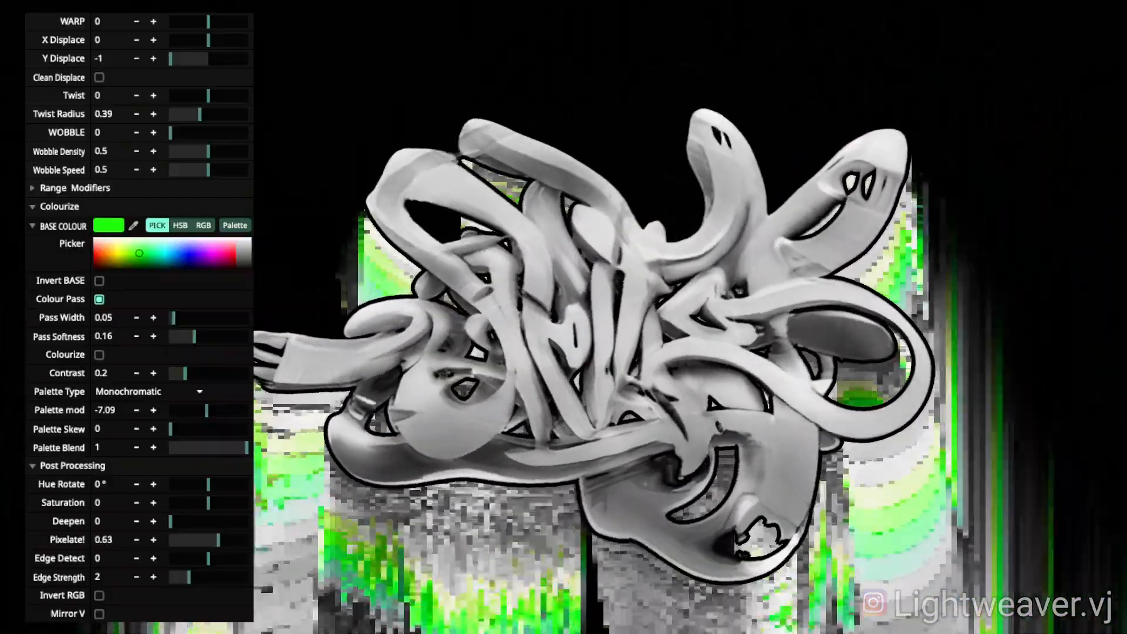
{"action": "left_click_drag", "start_coordinate": [170, 58], "coordinate": [175, 59]}
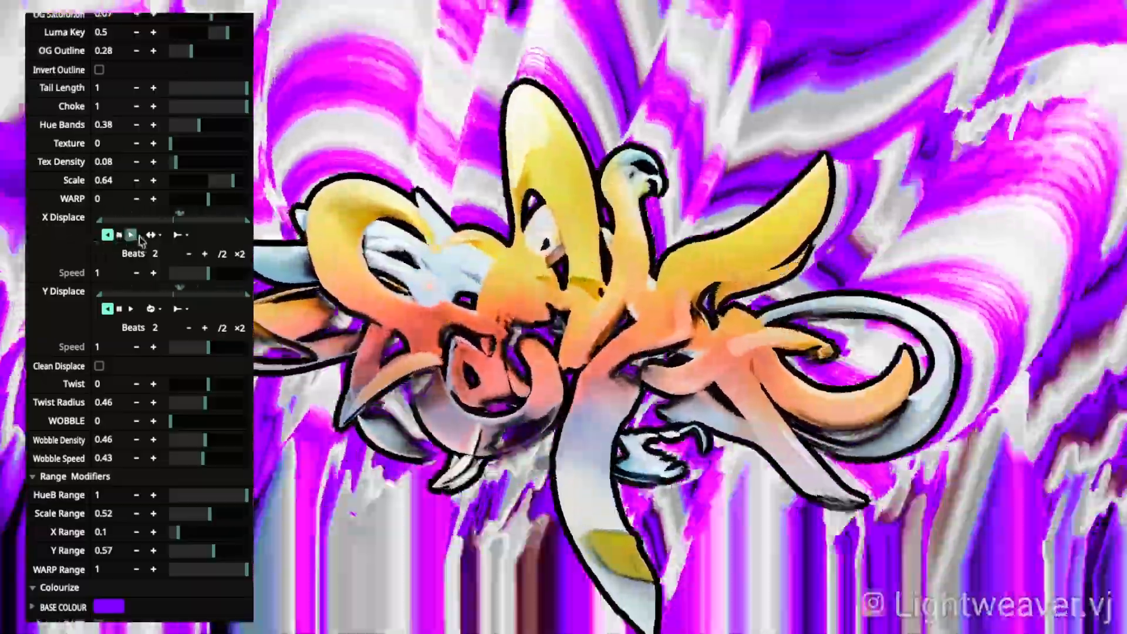
Step: Run X Displace forward at 1/8 speed, adjust Y Displace speed, and widen the X range
{"action": "left_click", "coordinate": [131, 235]}
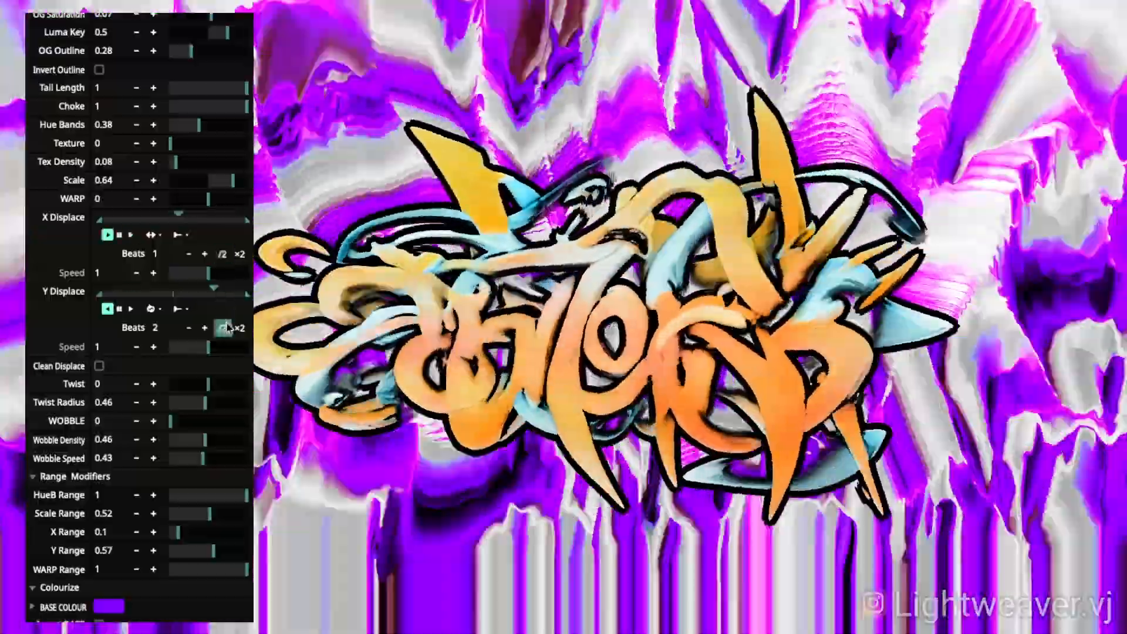
{"action": "mouse_move", "coordinate": [208, 347]}
{"action": "left_mouse_down"}
{"action": "mouse_move", "coordinate": [190, 347]}
{"action": "mouse_move", "coordinate": [216, 347]}
{"action": "left_mouse_up"}
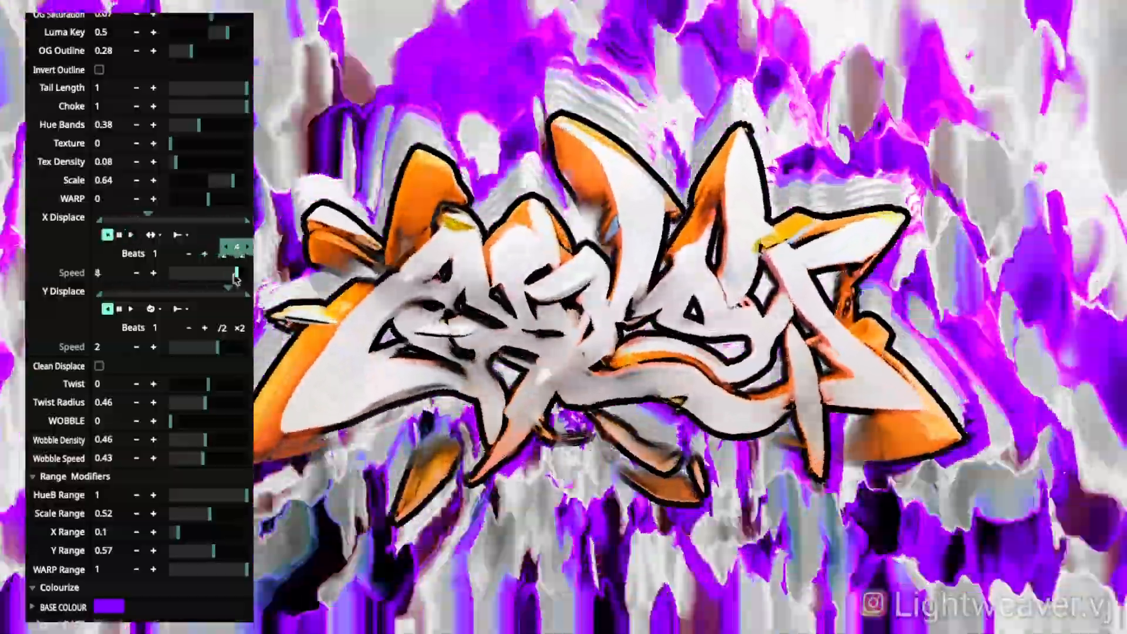
{"action": "left_click_drag", "start_coordinate": [233, 273], "coordinate": [180, 273]}
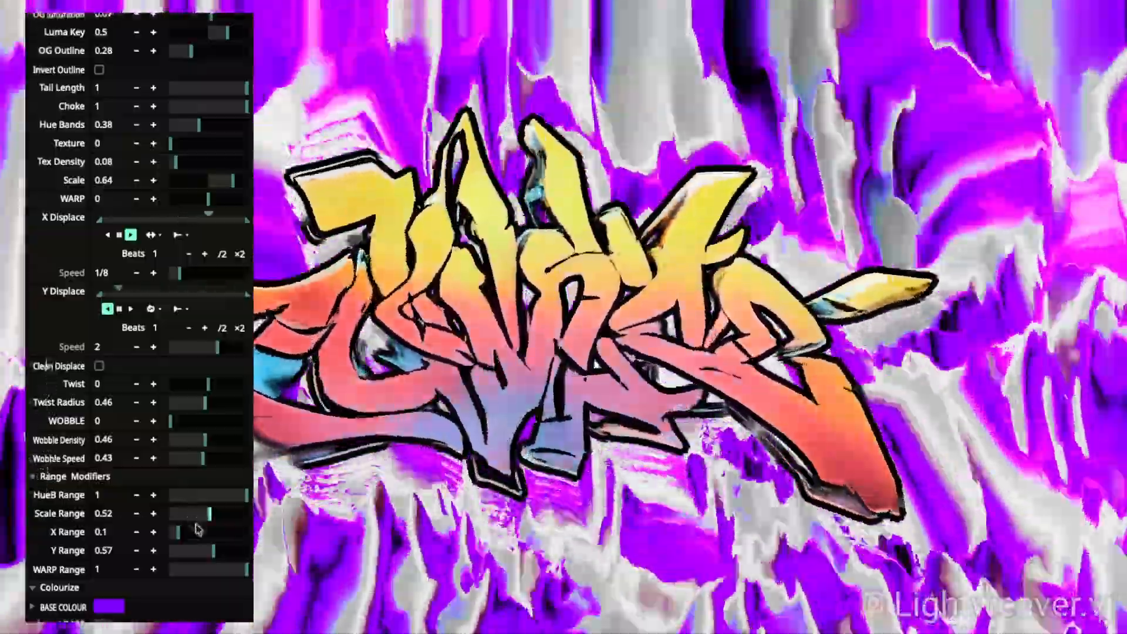
{"action": "left_click_drag", "start_coordinate": [197, 529], "coordinate": [205, 559]}
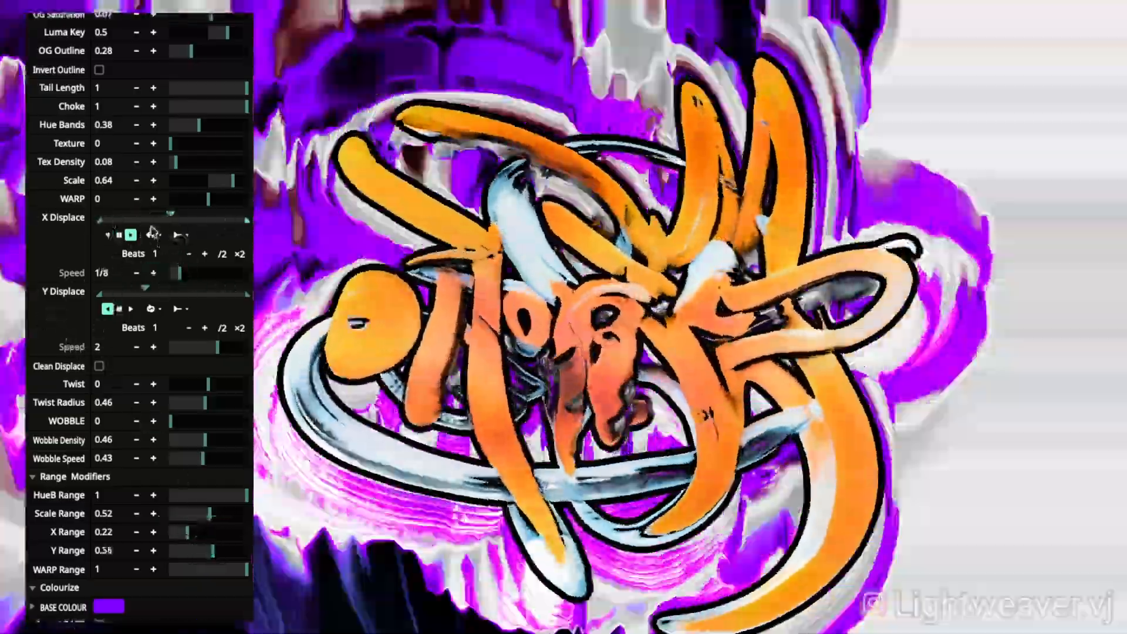
Step: Nudge WARP slightly, then load the Lemon Squeezy preset for yellow and black trails
{"action": "mouse_move", "coordinate": [100, 199]}
{"action": "left_mouse_down"}
{"action": "mouse_move", "coordinate": [144, 198]}
{"action": "mouse_move", "coordinate": [101, 199]}
{"action": "left_mouse_up"}
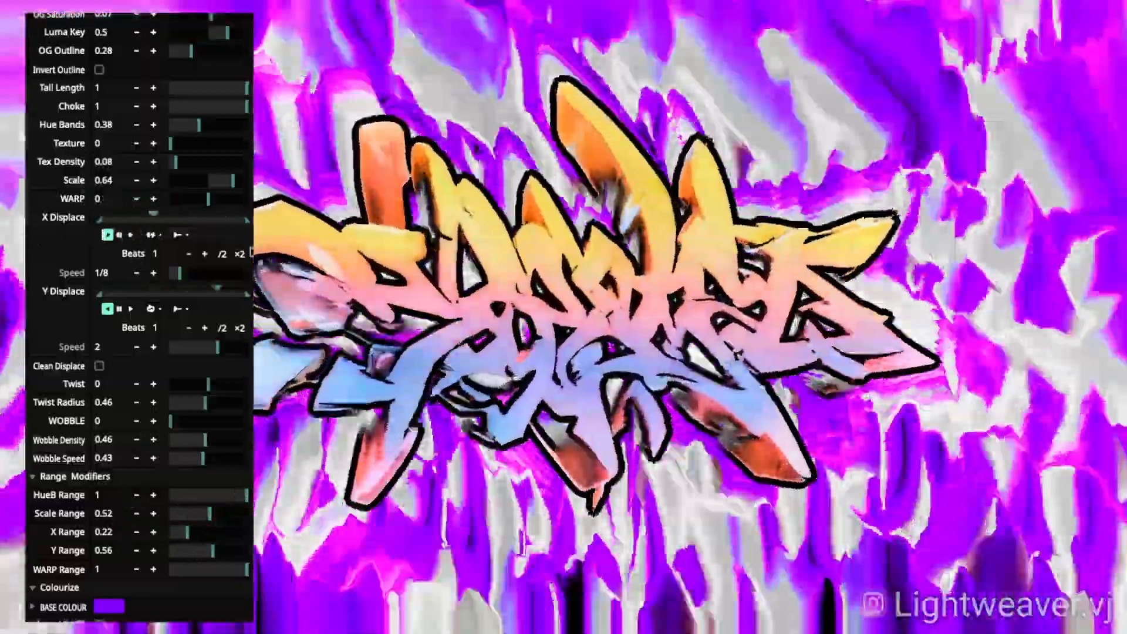
{"action": "left_click", "coordinate": [162, 15]}
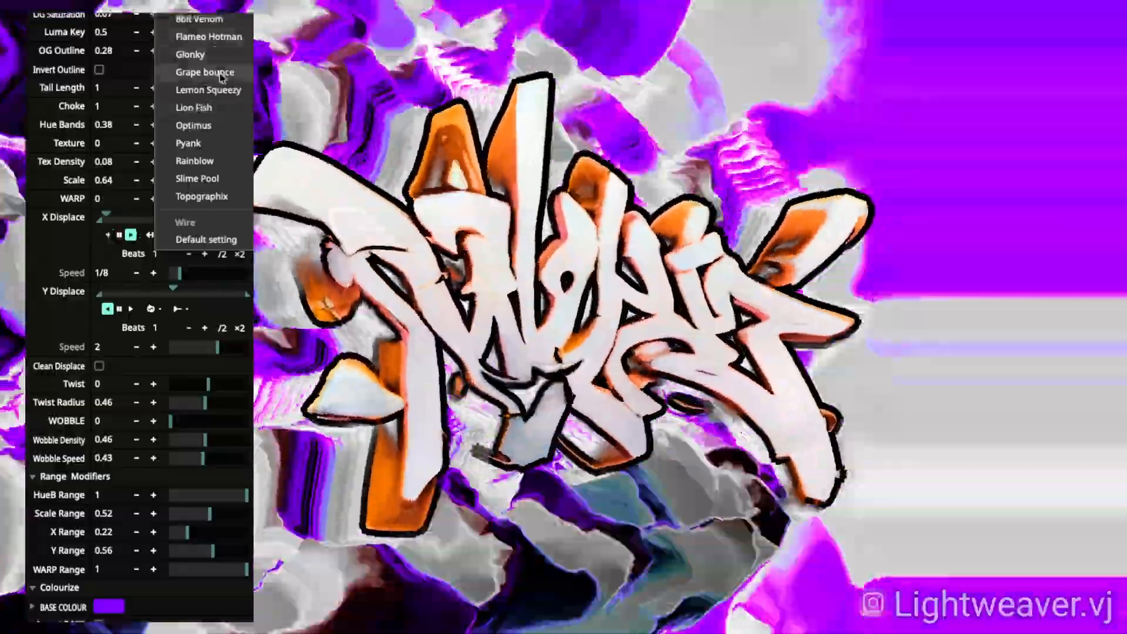
{"action": "left_click", "coordinate": [188, 92]}
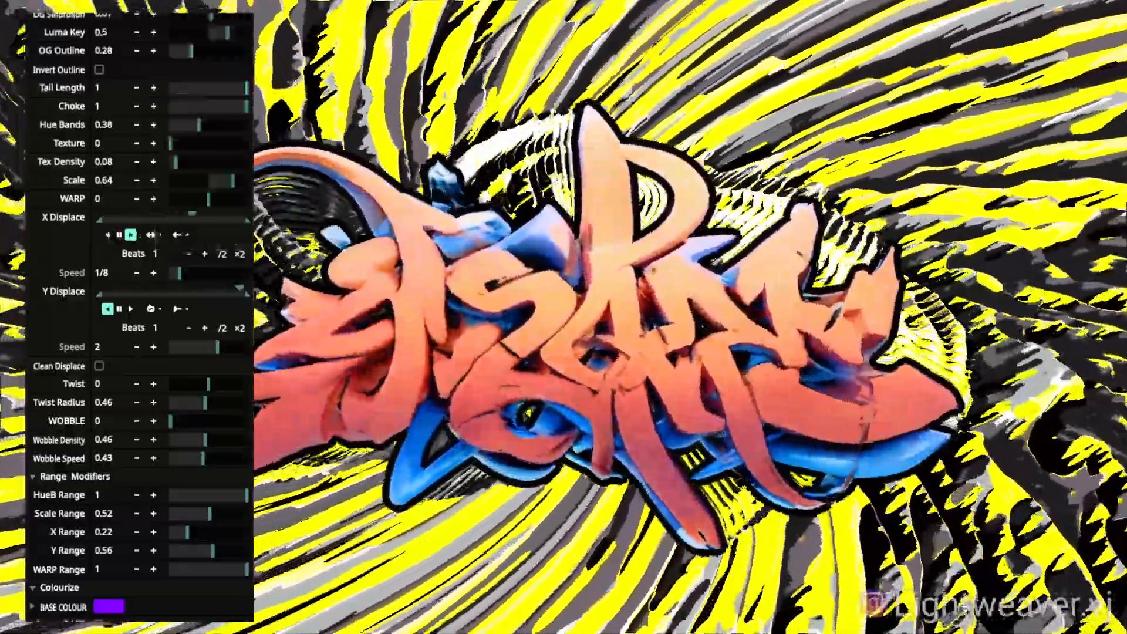